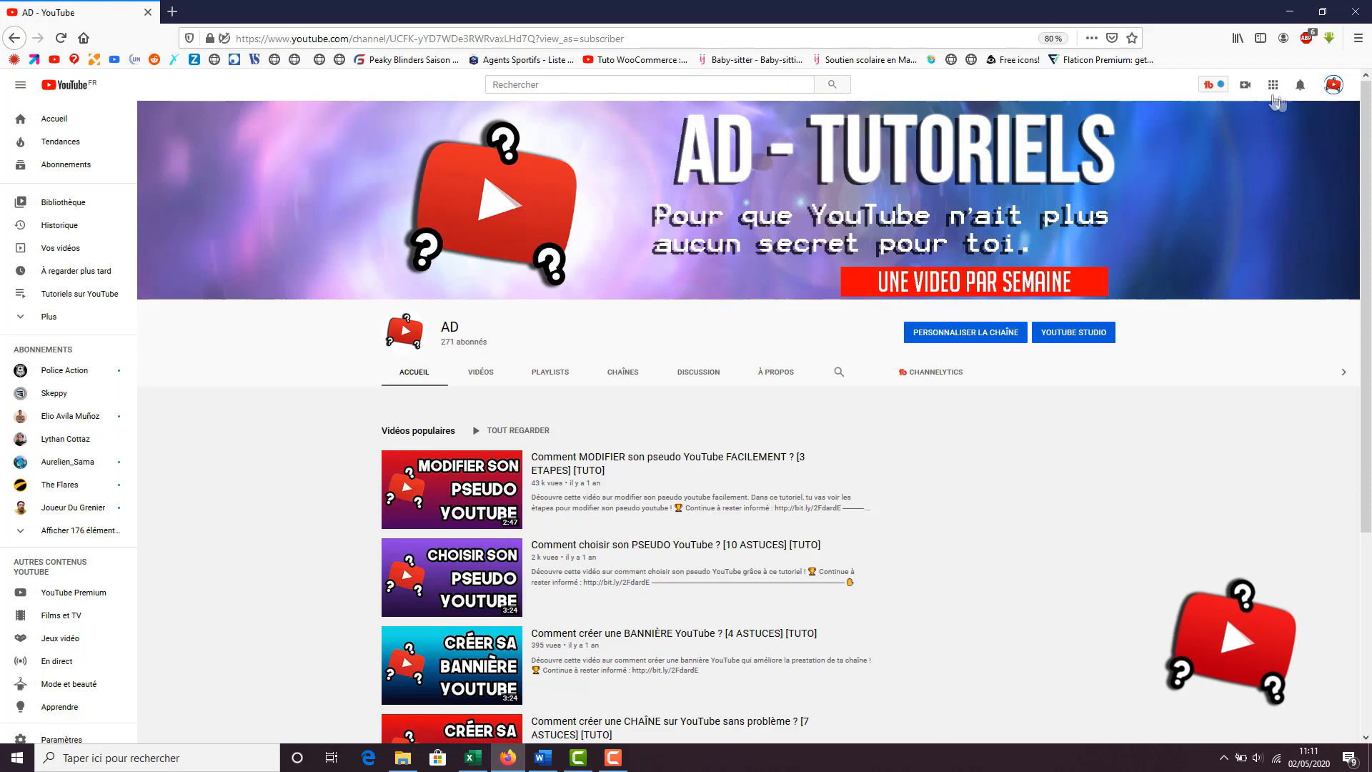
View the YouTube account settings, then switch to YouTube Studio and open the channel's Paramètres dialog
click(1331, 87)
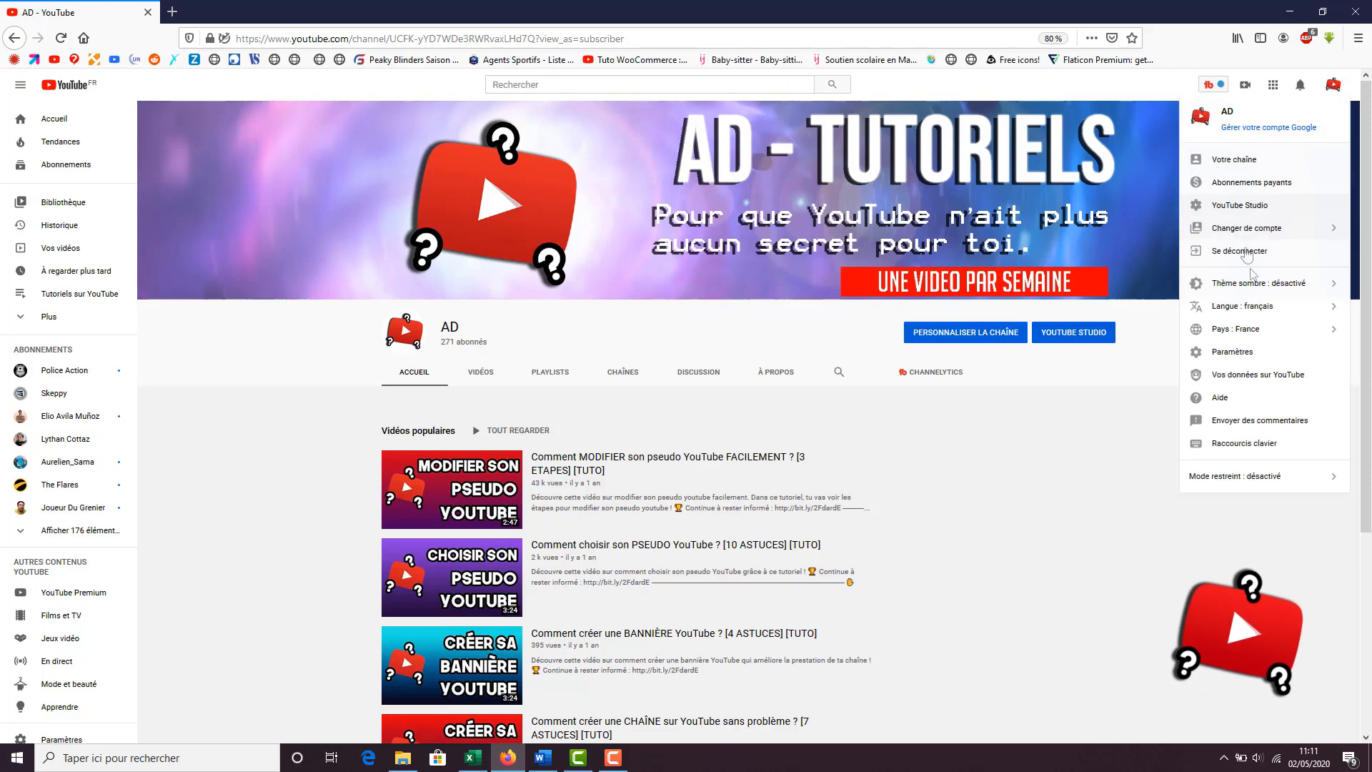
click(1235, 357)
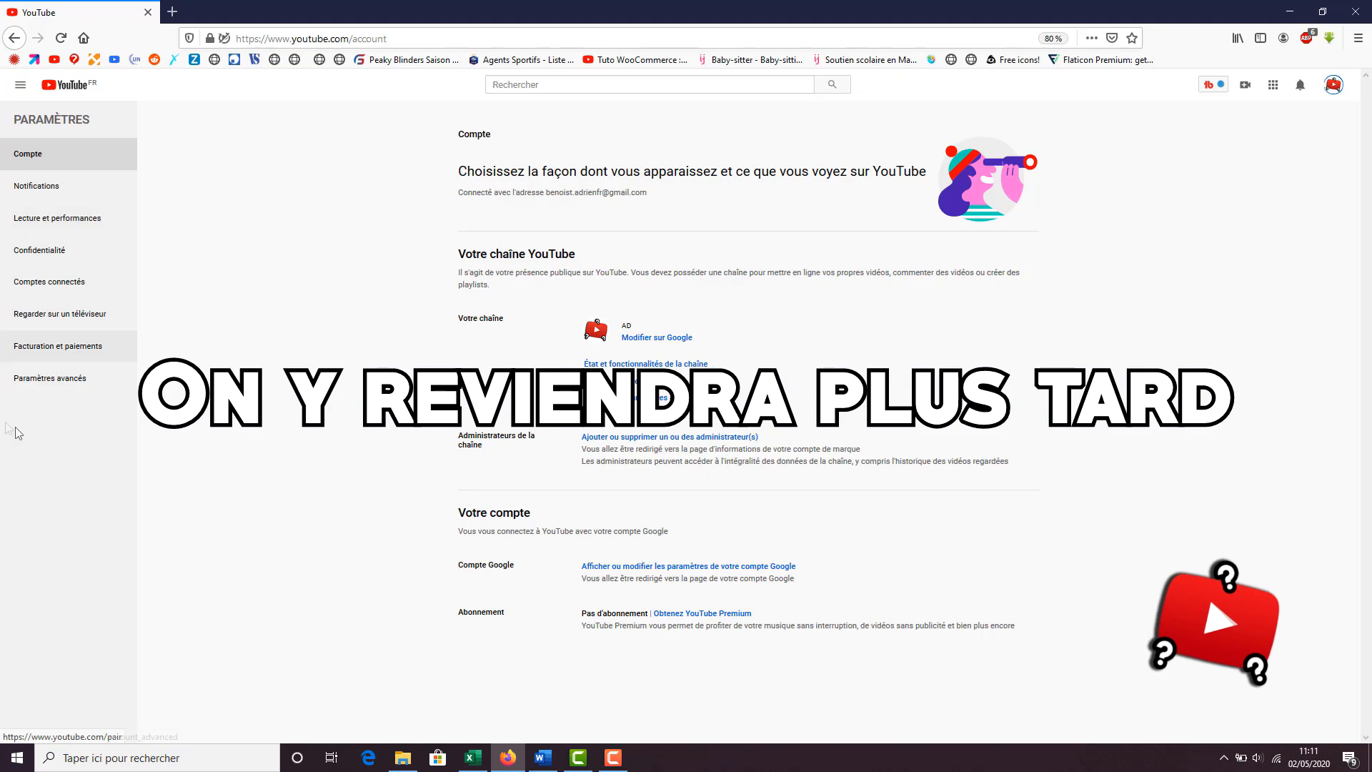
click(1334, 91)
click(1261, 205)
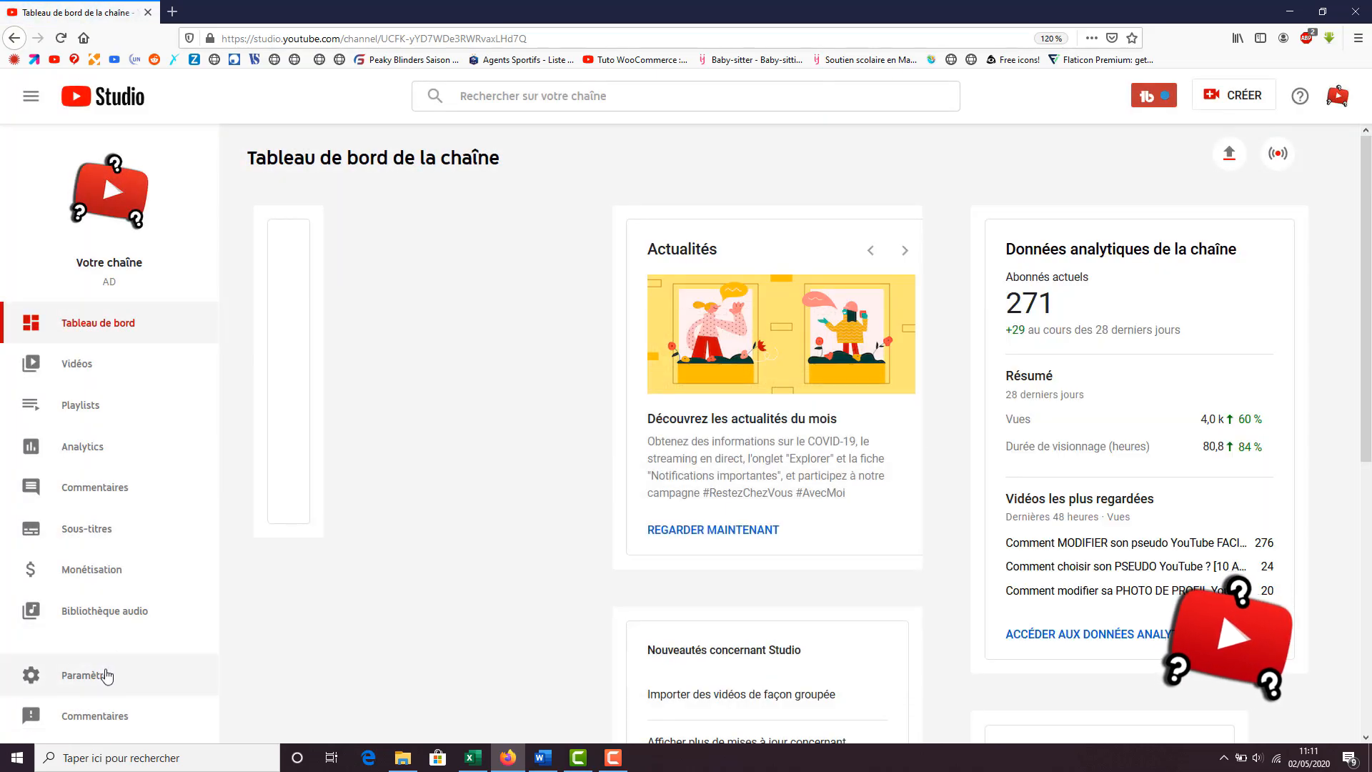
click(105, 675)
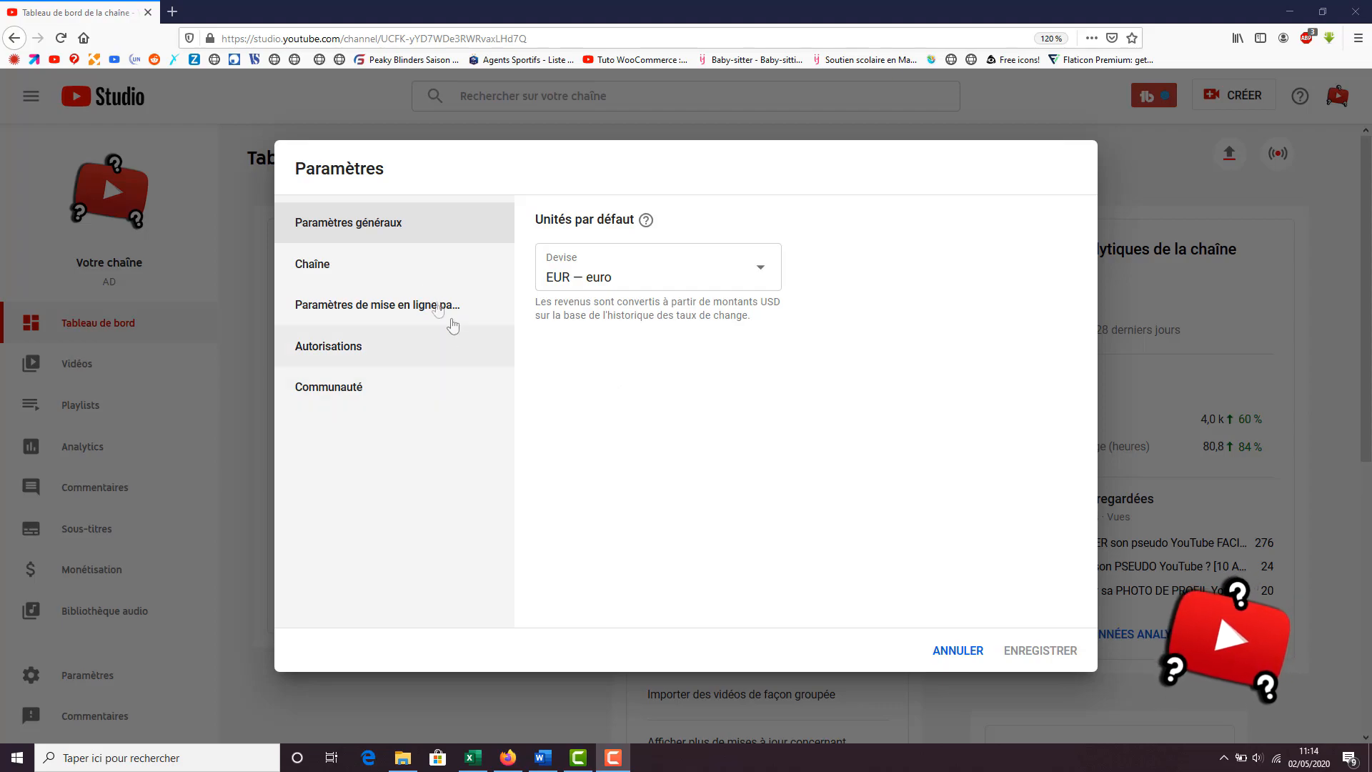
Review the channel's general information, including keywords and country, and its advanced audience and subscriber-count settings
click(412, 285)
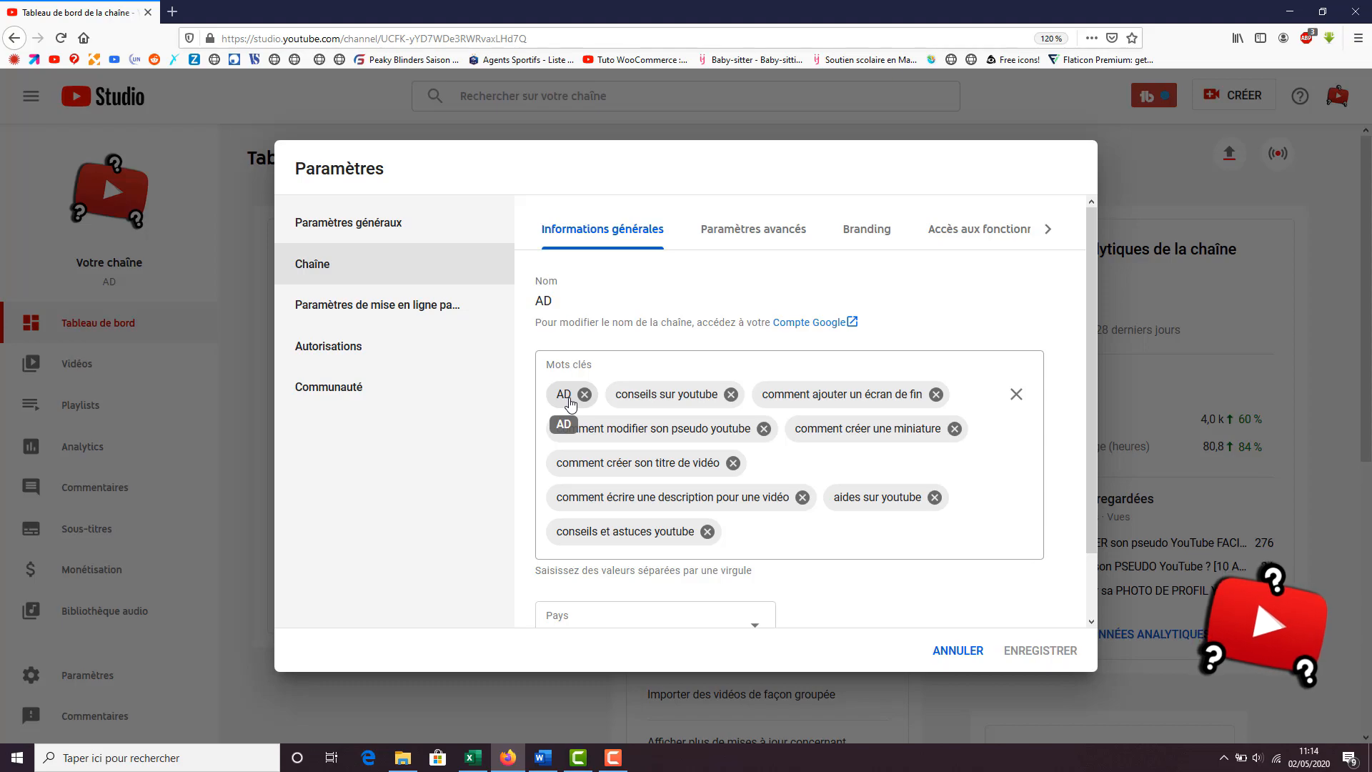
scroll(569, 403, down, 2)
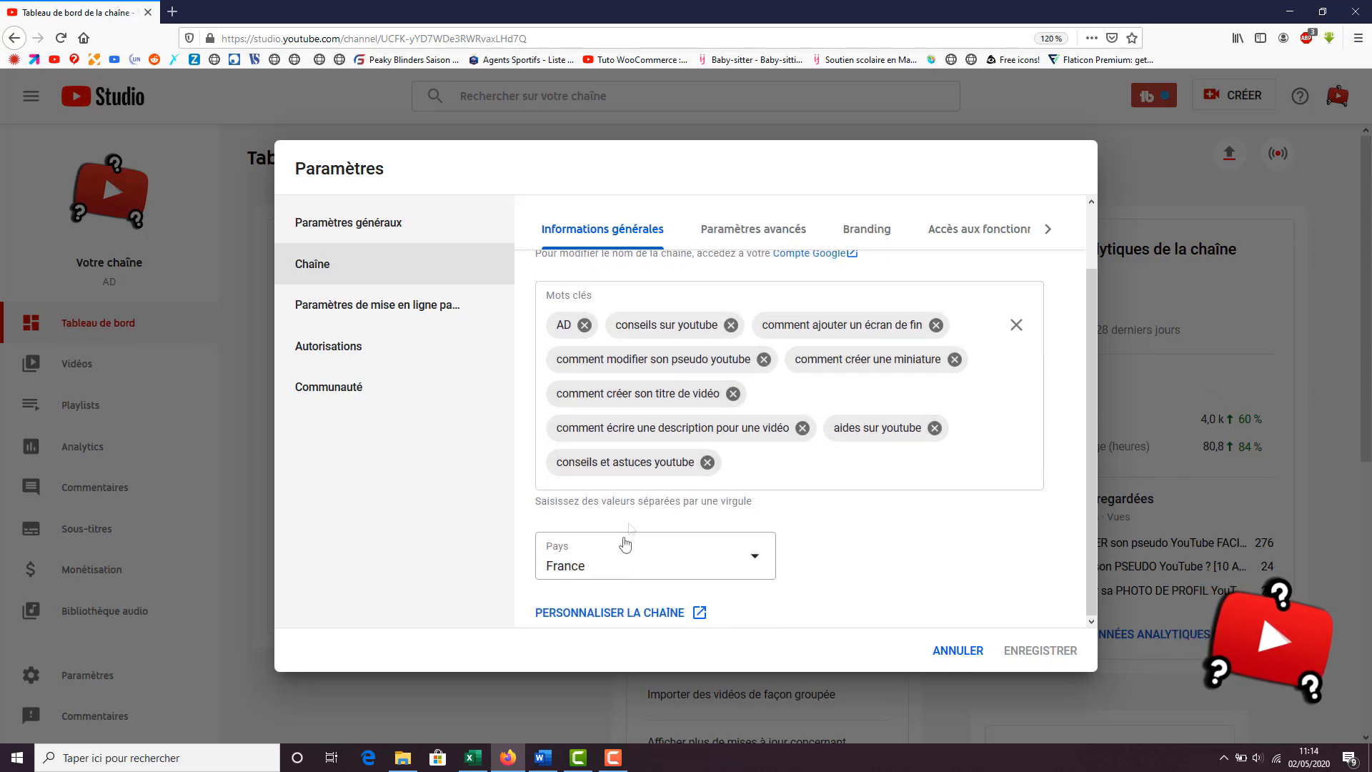
click(726, 229)
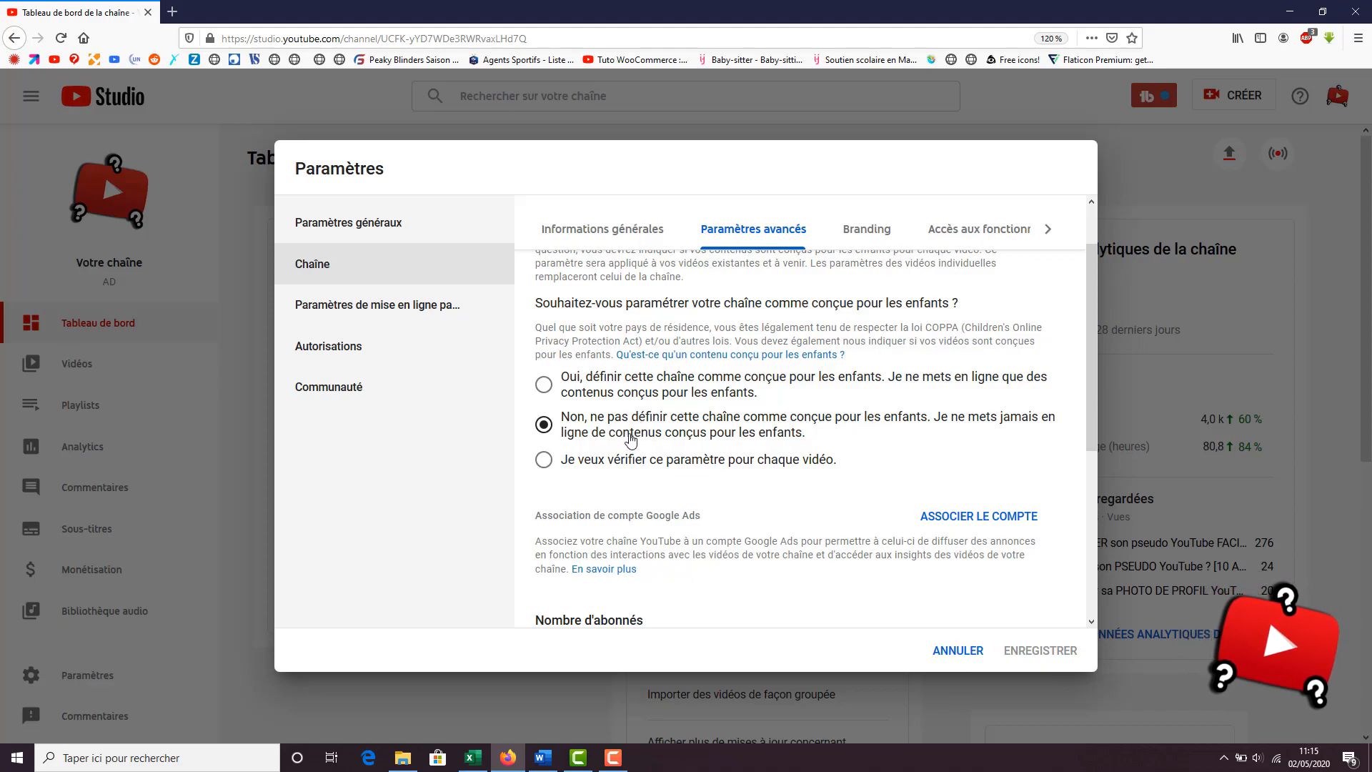
scroll(630, 439, down, 3)
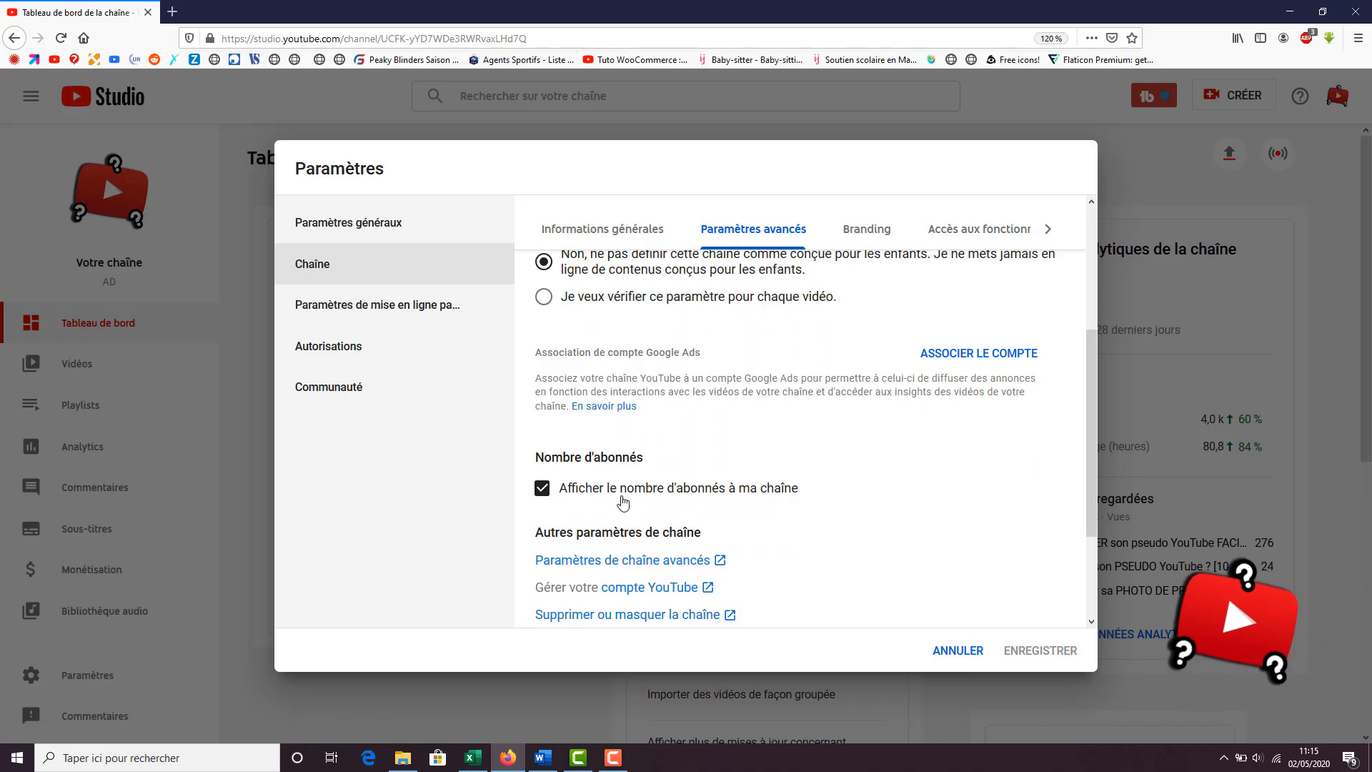
scroll(786, 443, up, 4)
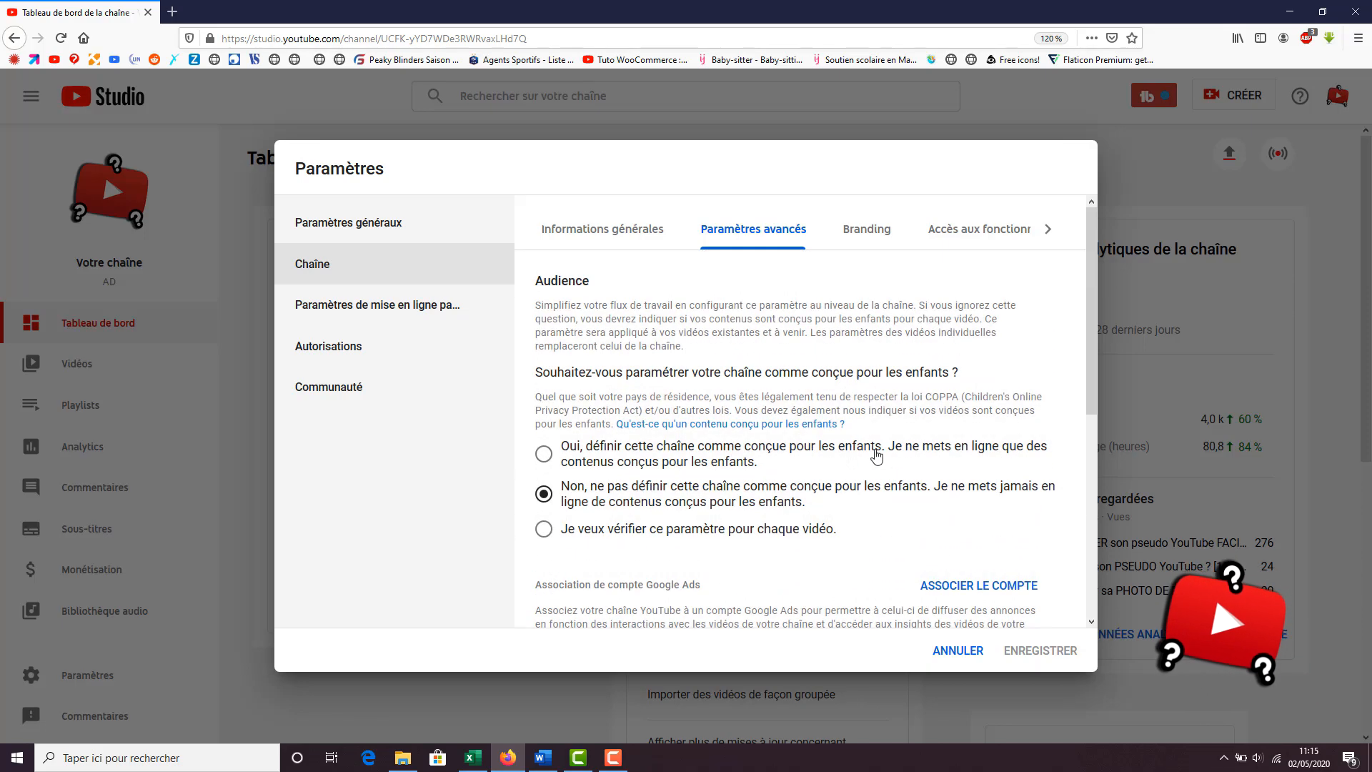
Review the channel's Branding watermark and feature access settings, and open the État et fonctionnalités page
click(856, 249)
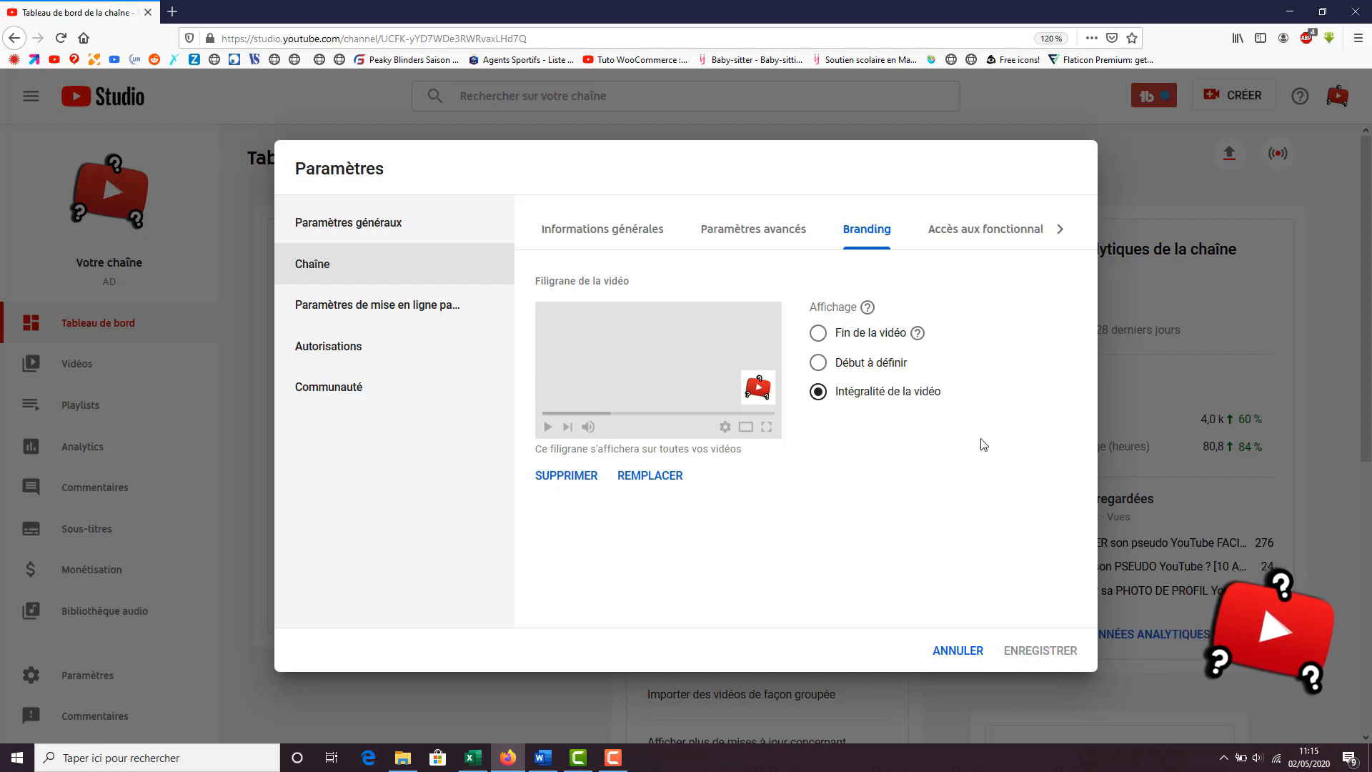
click(943, 235)
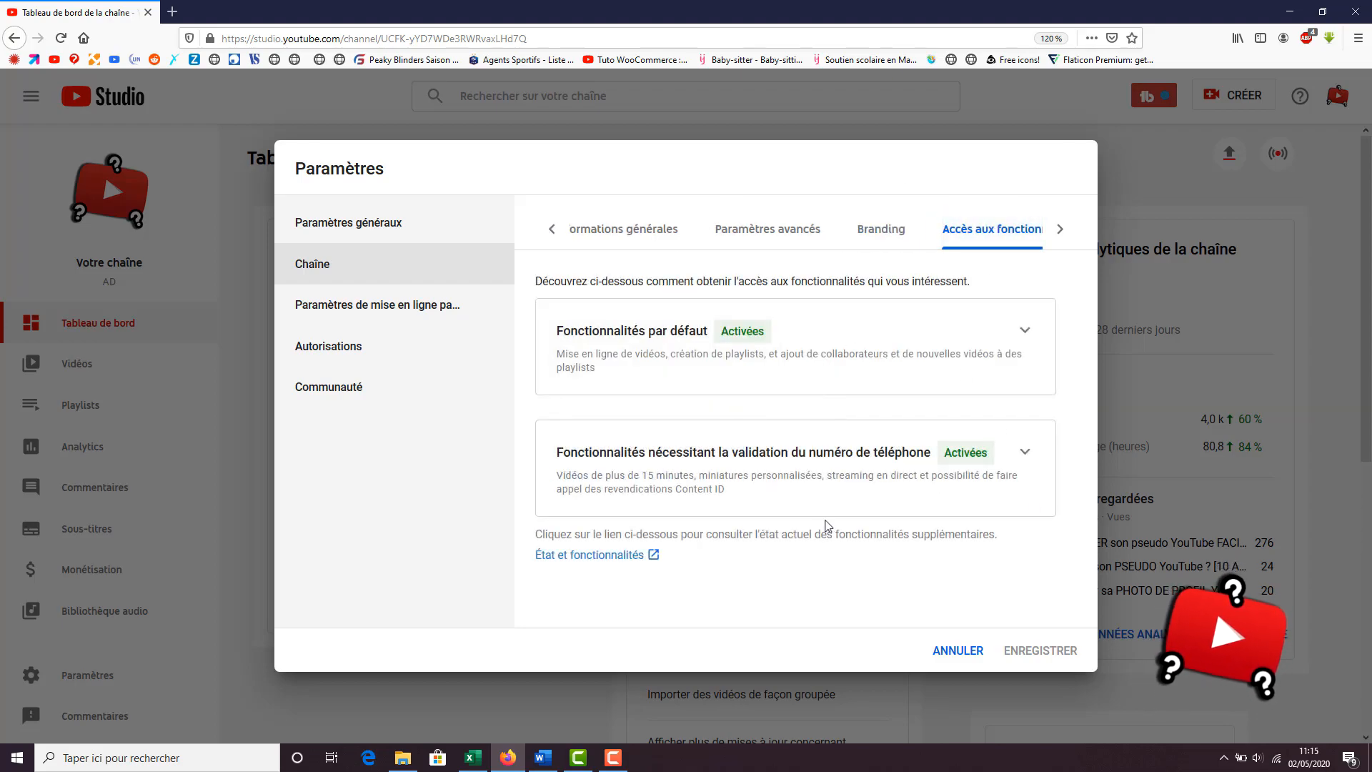
click(606, 559)
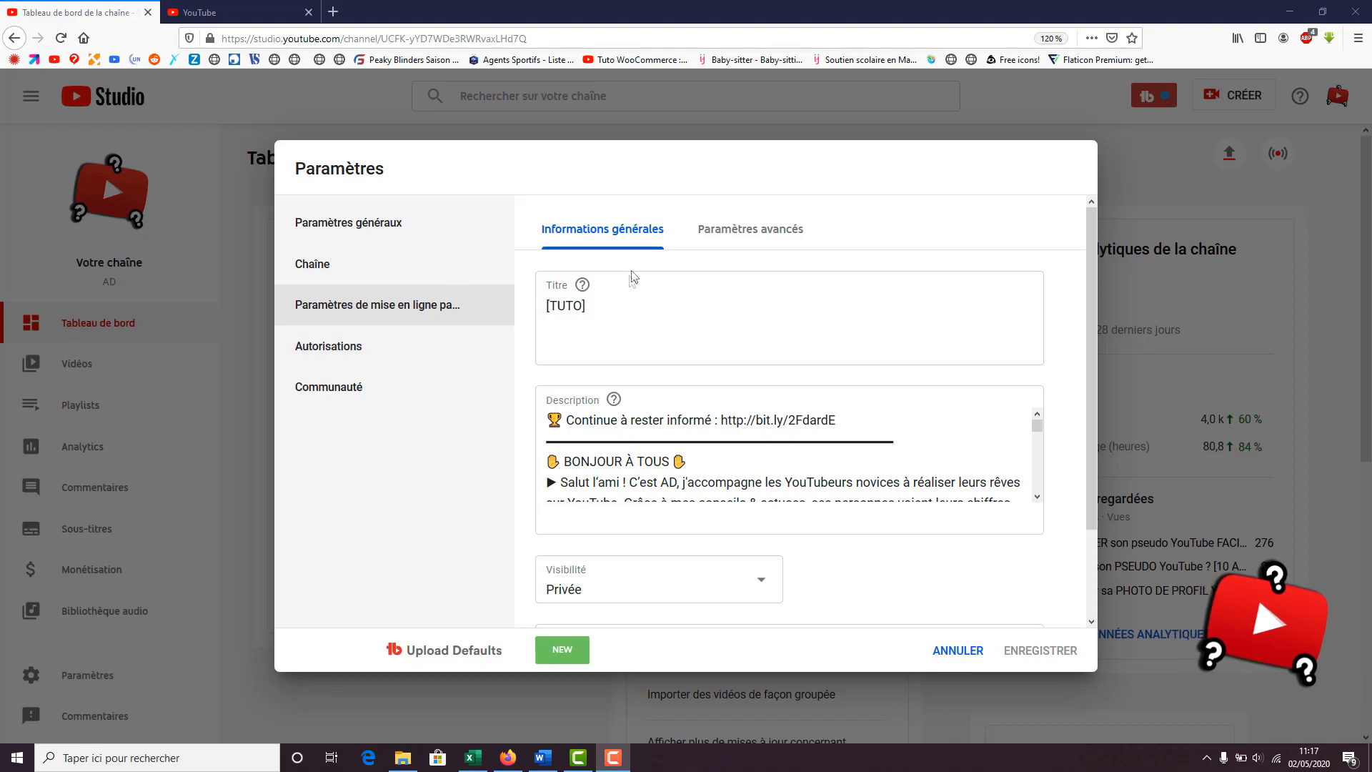
Review the default upload title, description and tags, and choose Privée as the default visibility
mouse_move(584, 287)
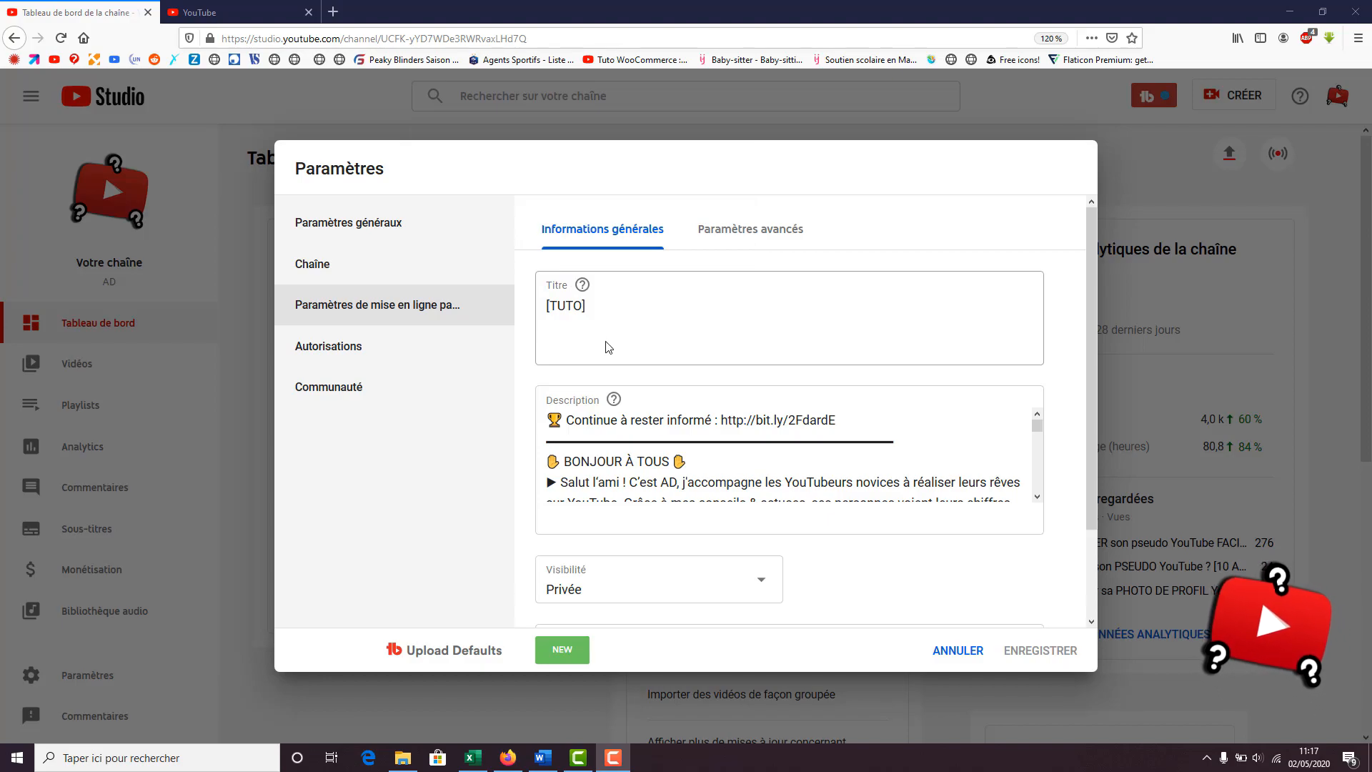
scroll(608, 433, down, 2)
scroll(643, 415, up, 2)
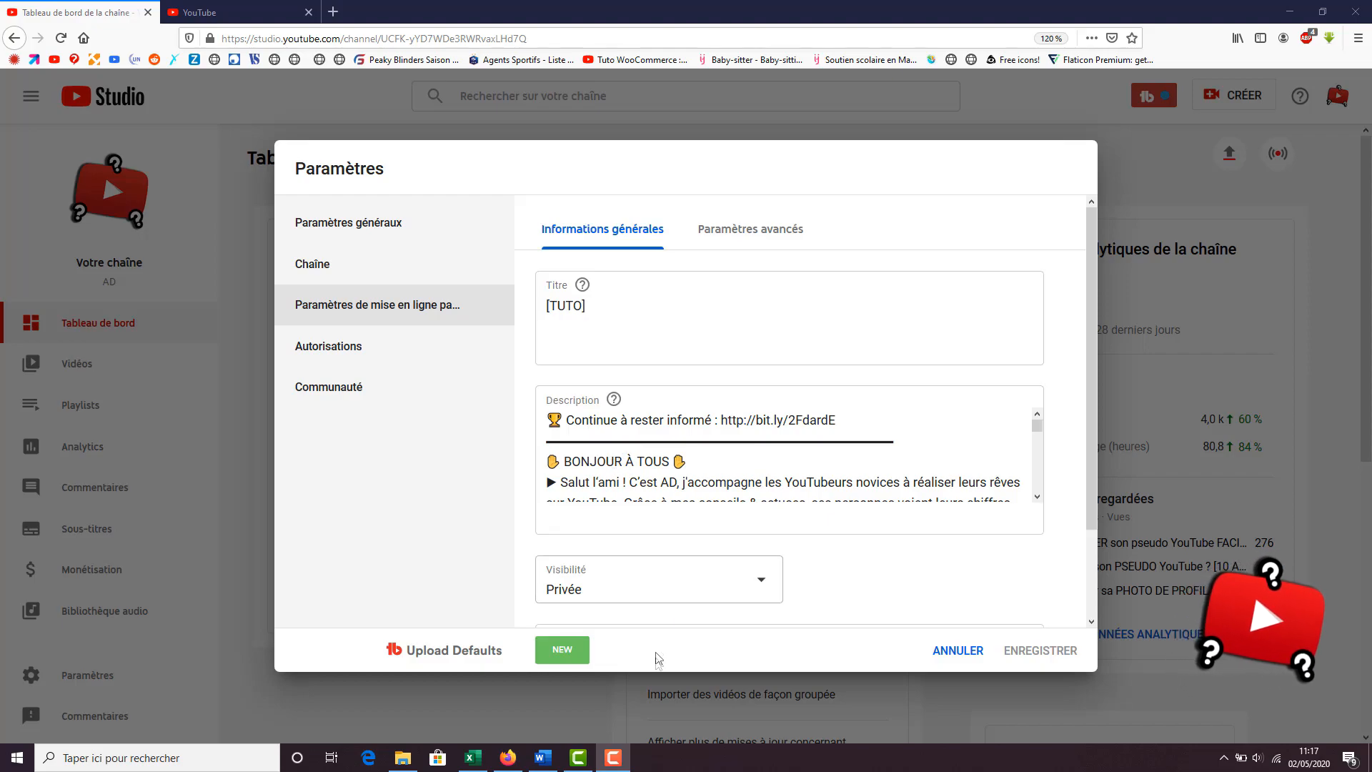
scroll(643, 572, down, 1)
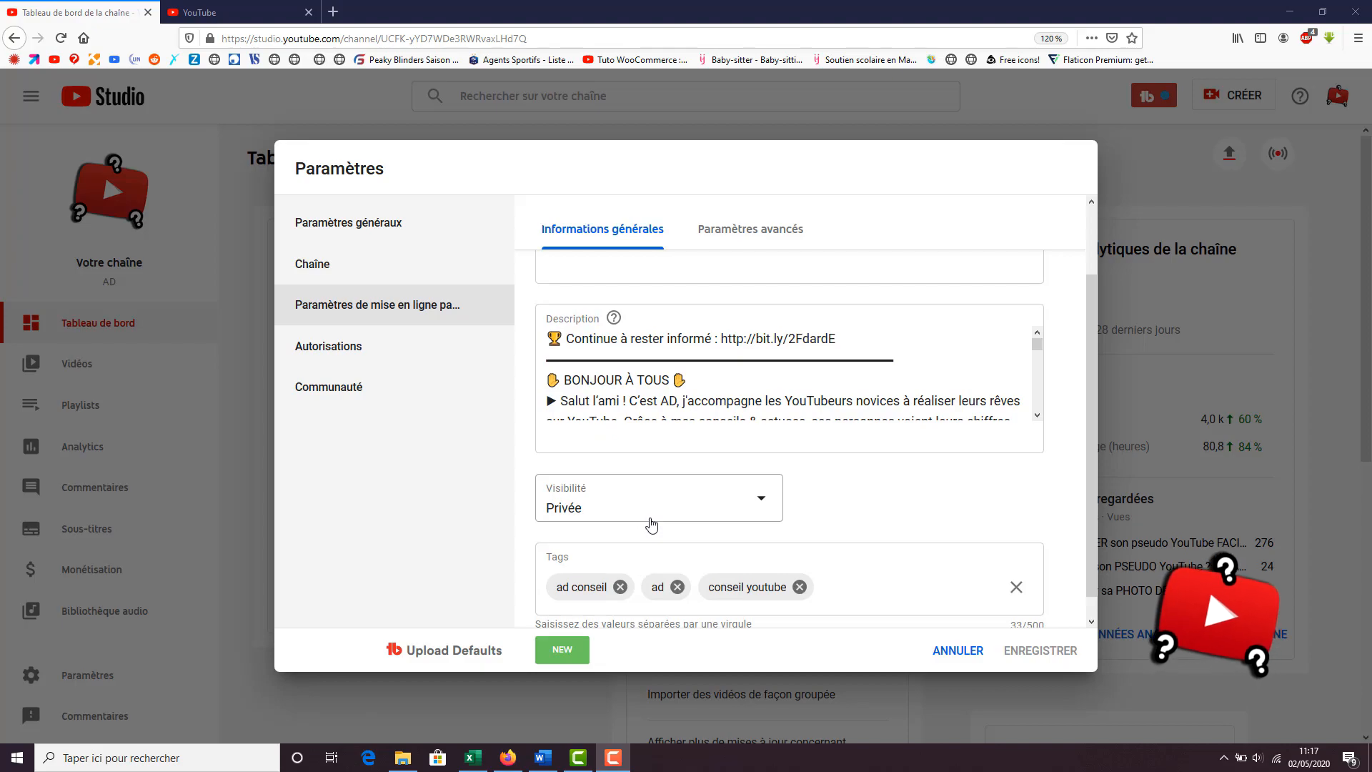
click(651, 525)
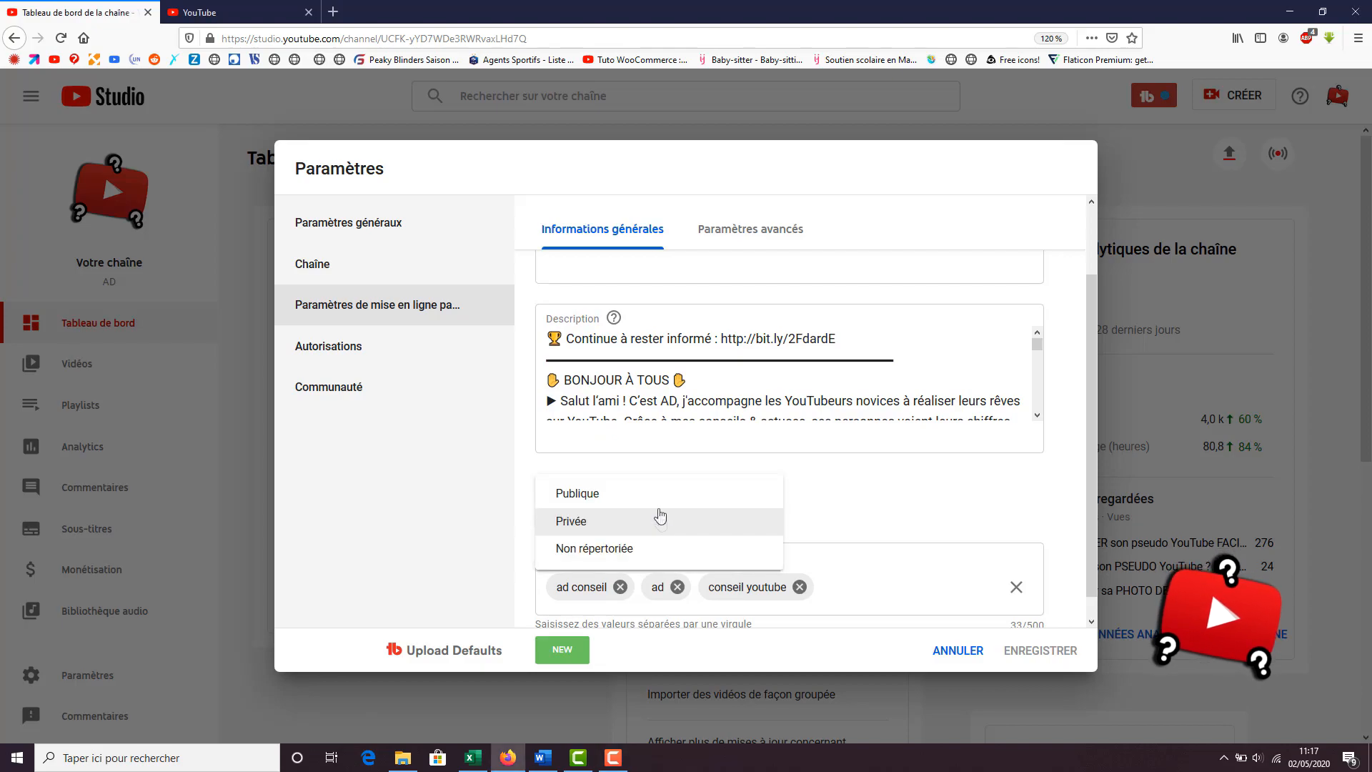
click(591, 528)
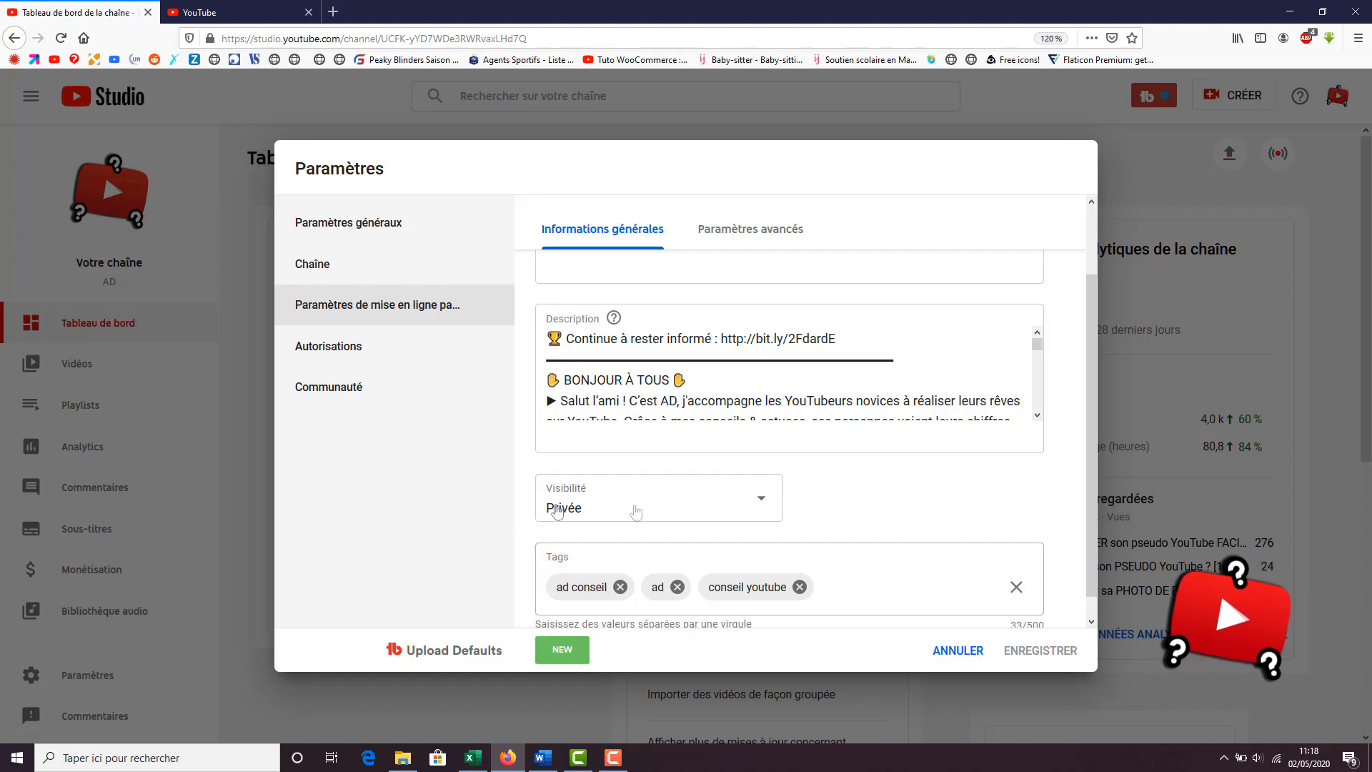
scroll(893, 479, down, 1)
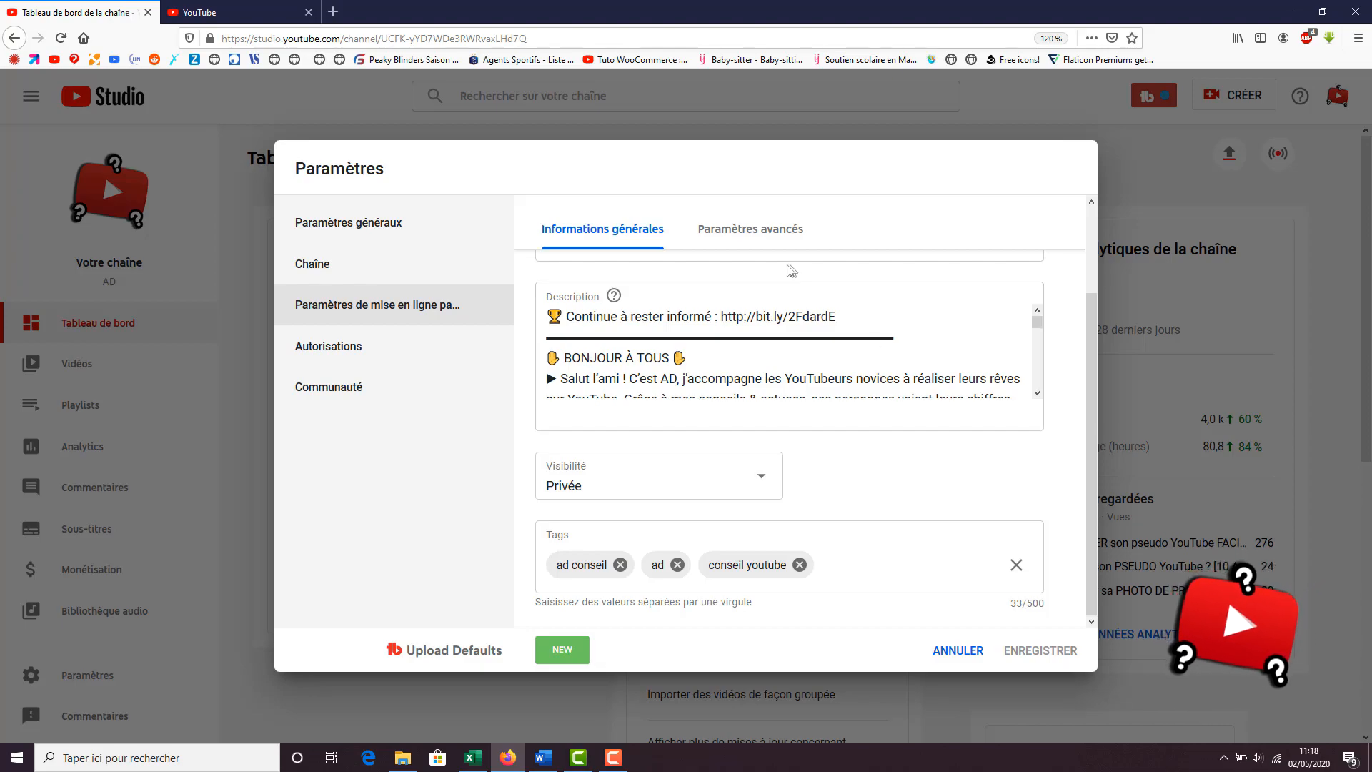
In the advanced upload defaults, select Licence YouTube standard as the licence and People et blogs as the category
click(749, 238)
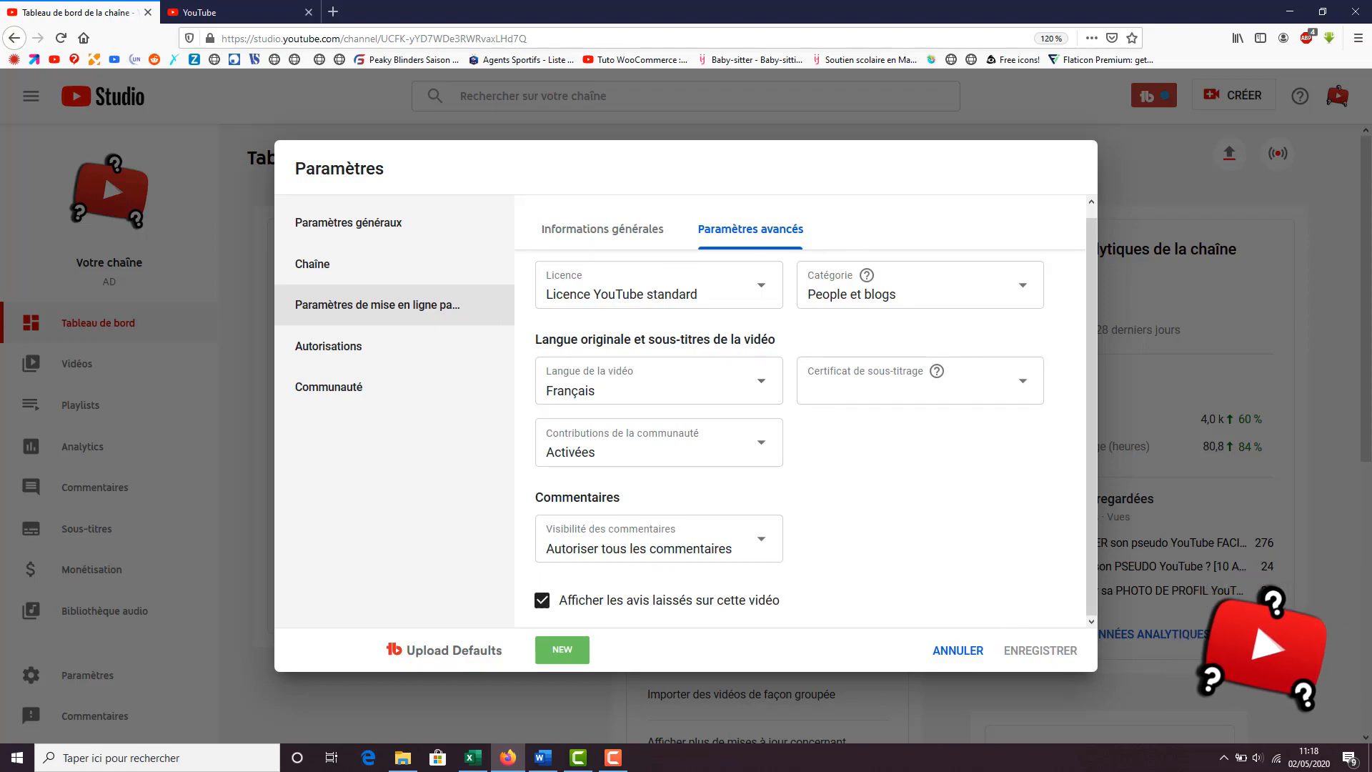
click(734, 307)
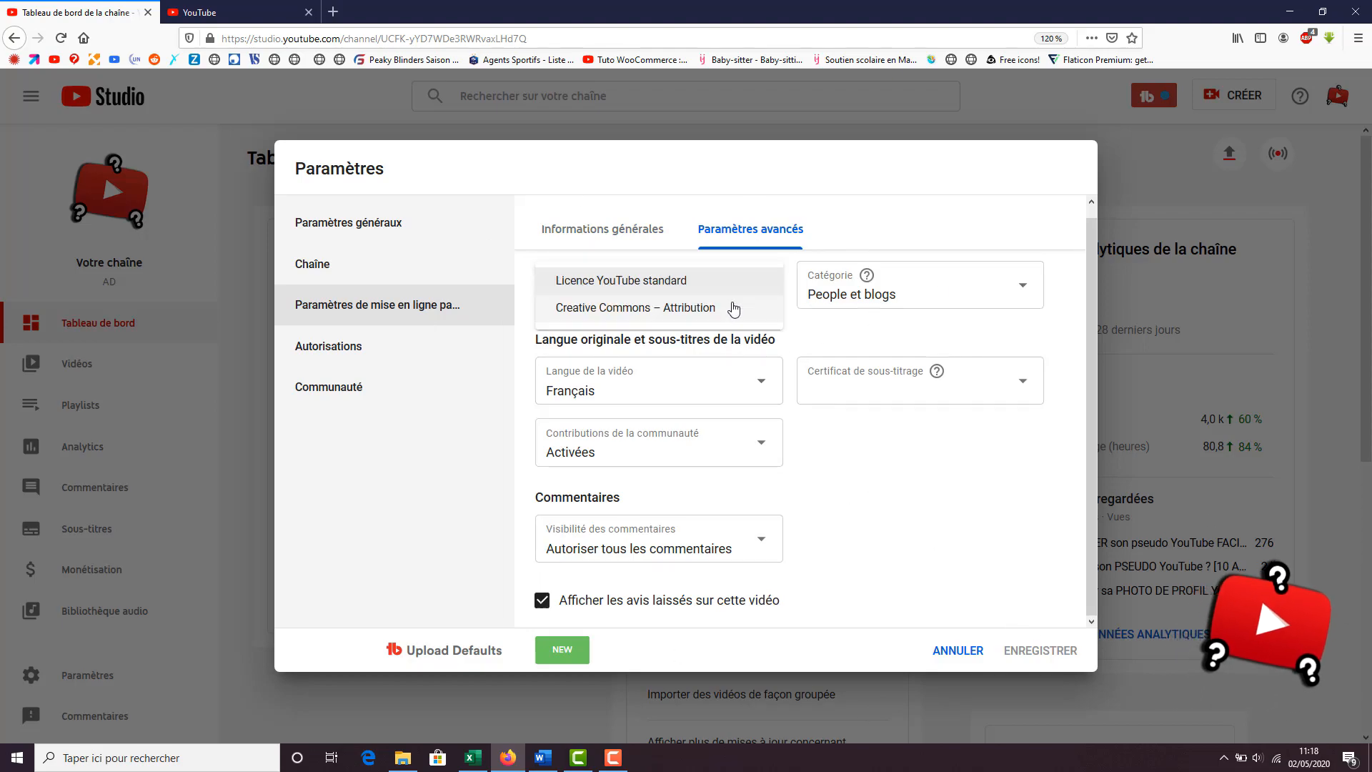
click(627, 281)
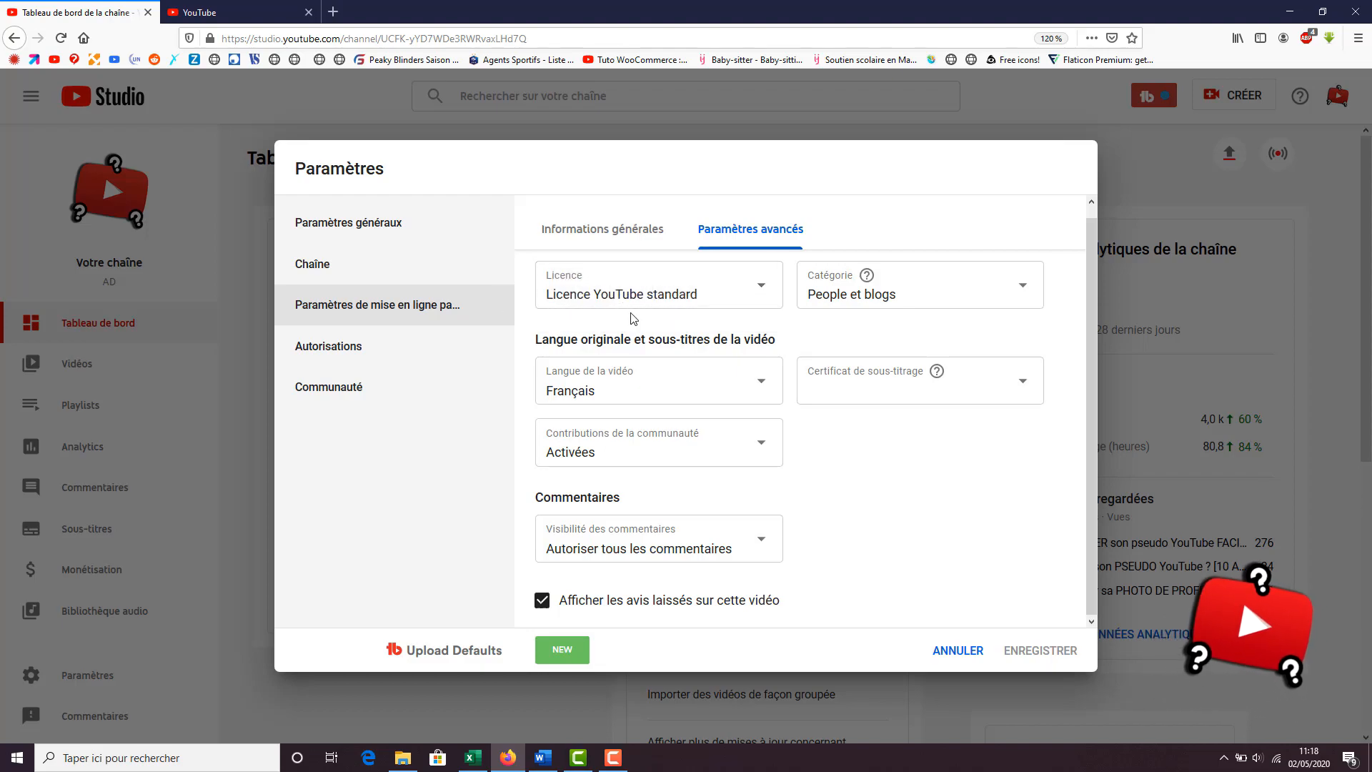
click(839, 294)
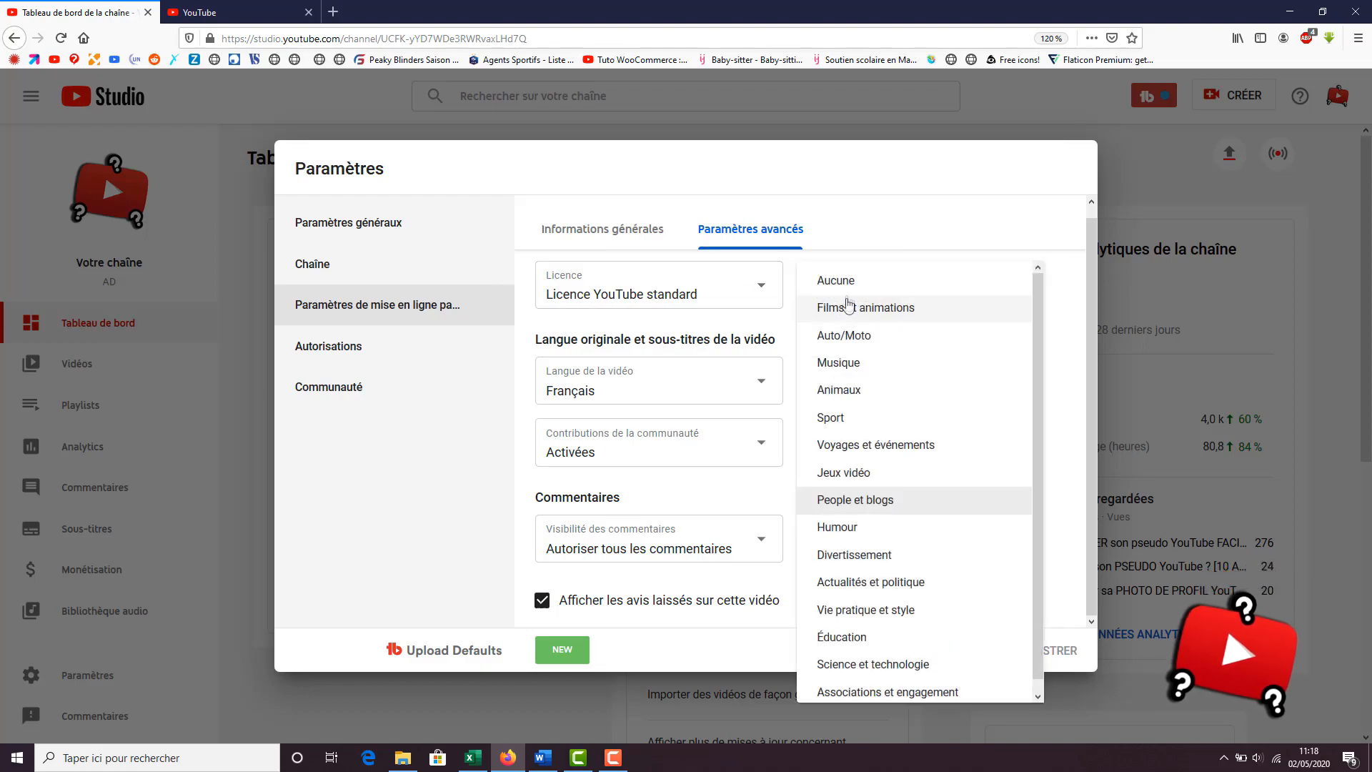
click(889, 504)
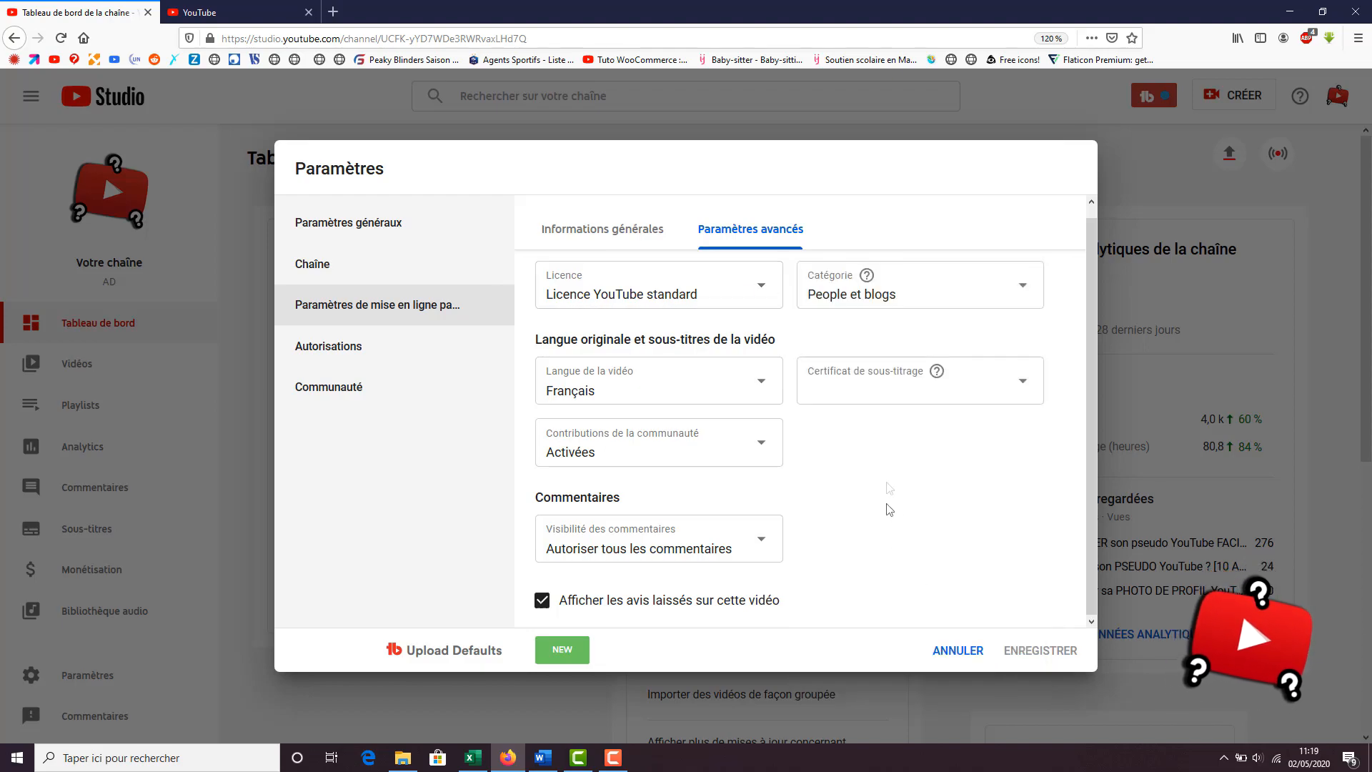
click(889, 309)
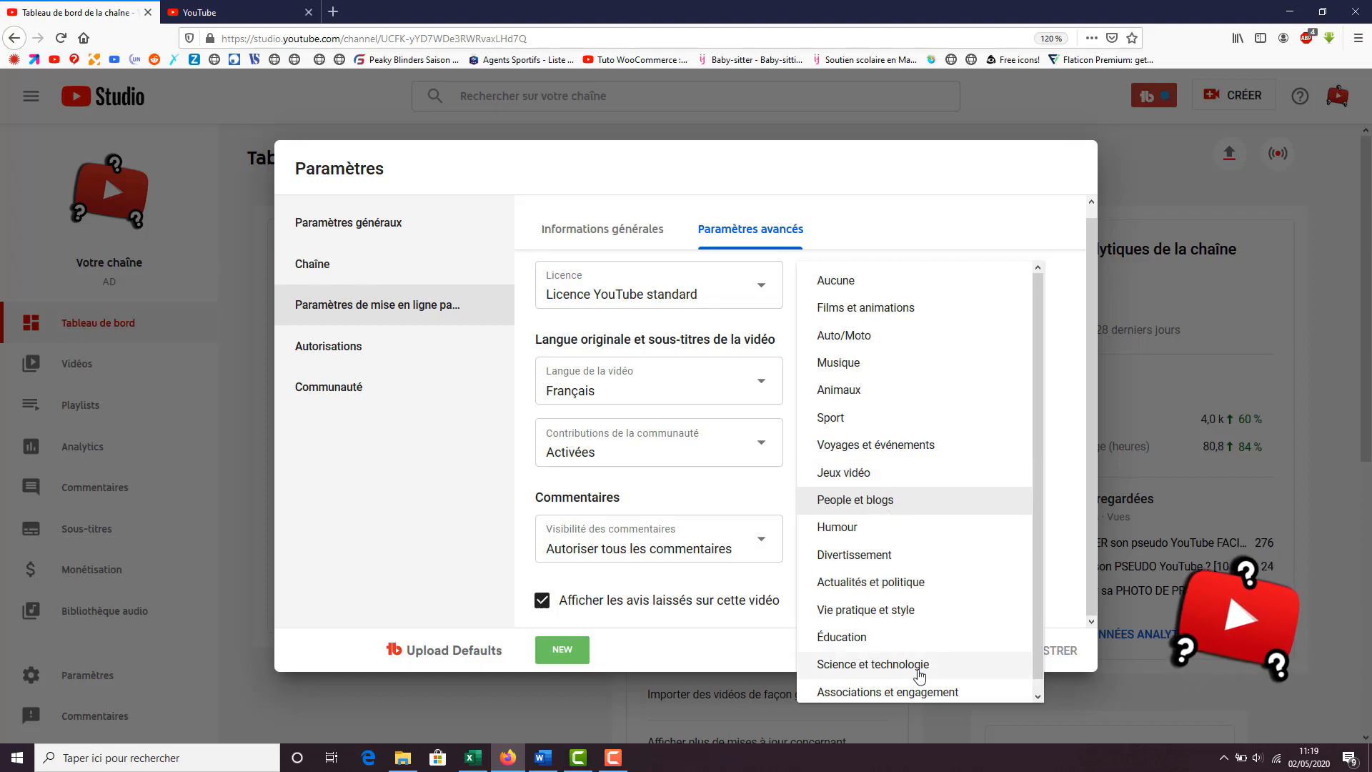
click(879, 501)
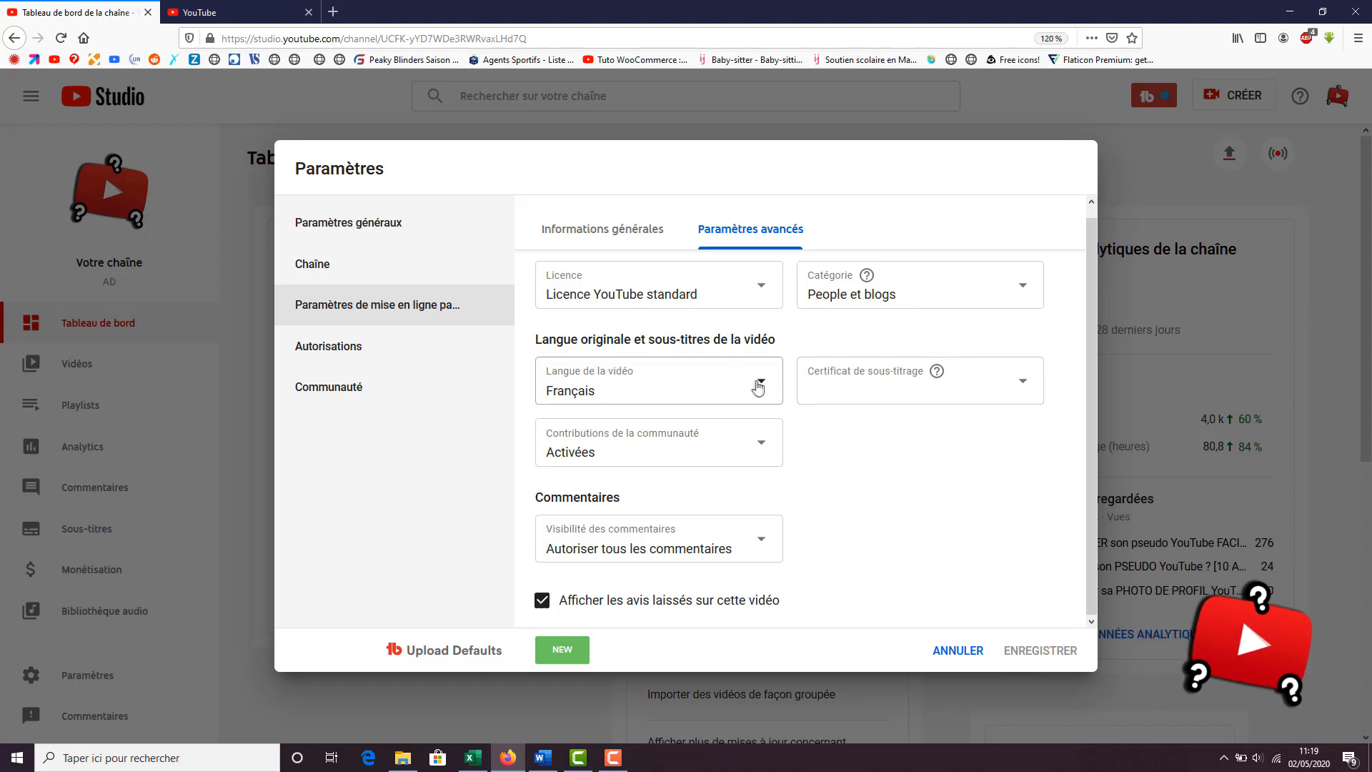
Set the default caption certificate to Aucun and the community contributions to Activées
click(889, 388)
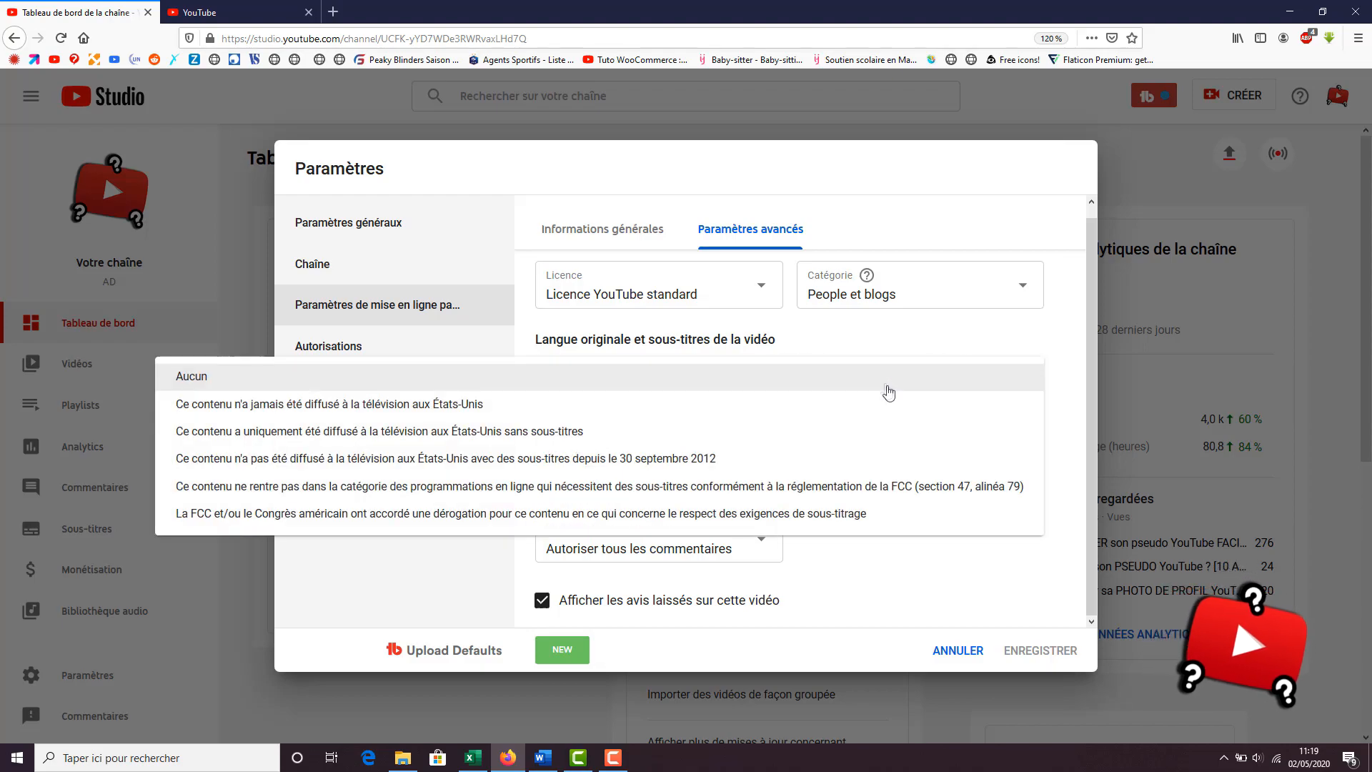
click(511, 379)
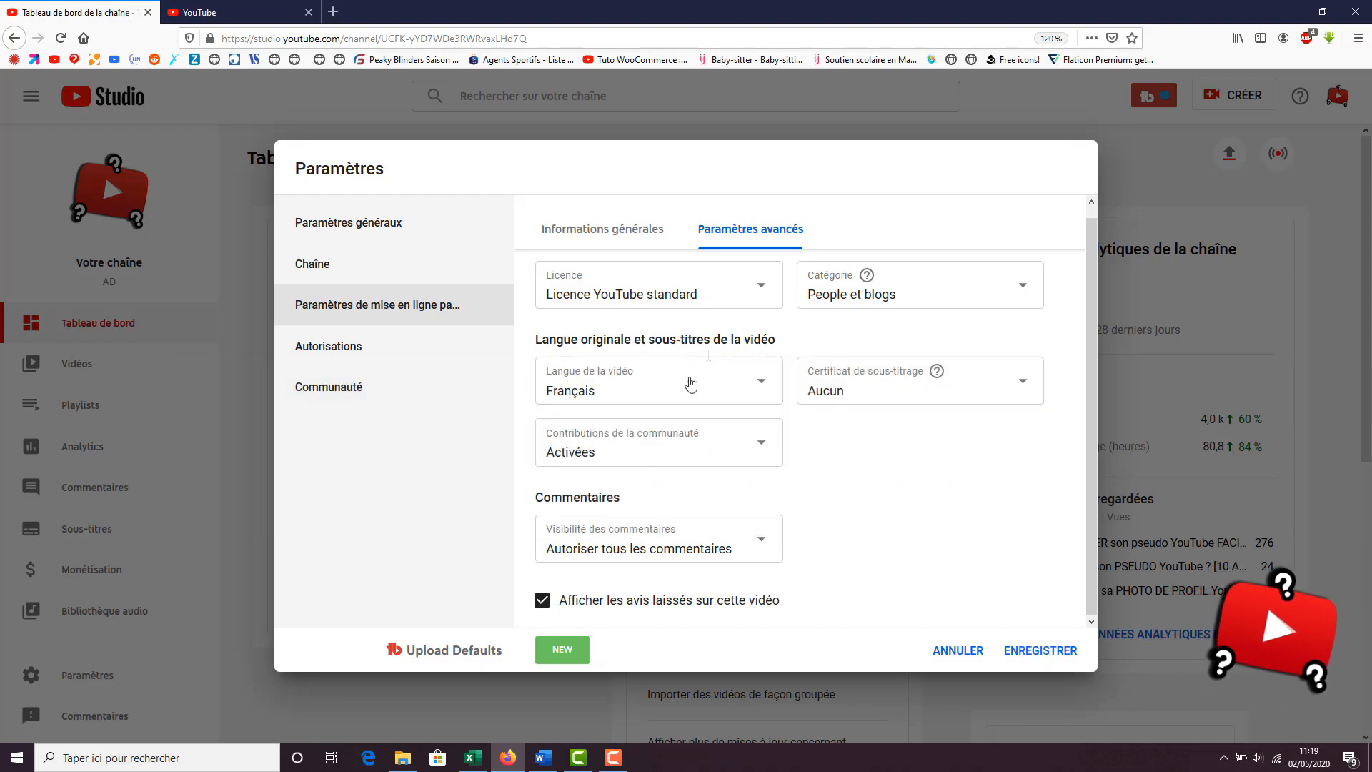
click(590, 453)
click(609, 446)
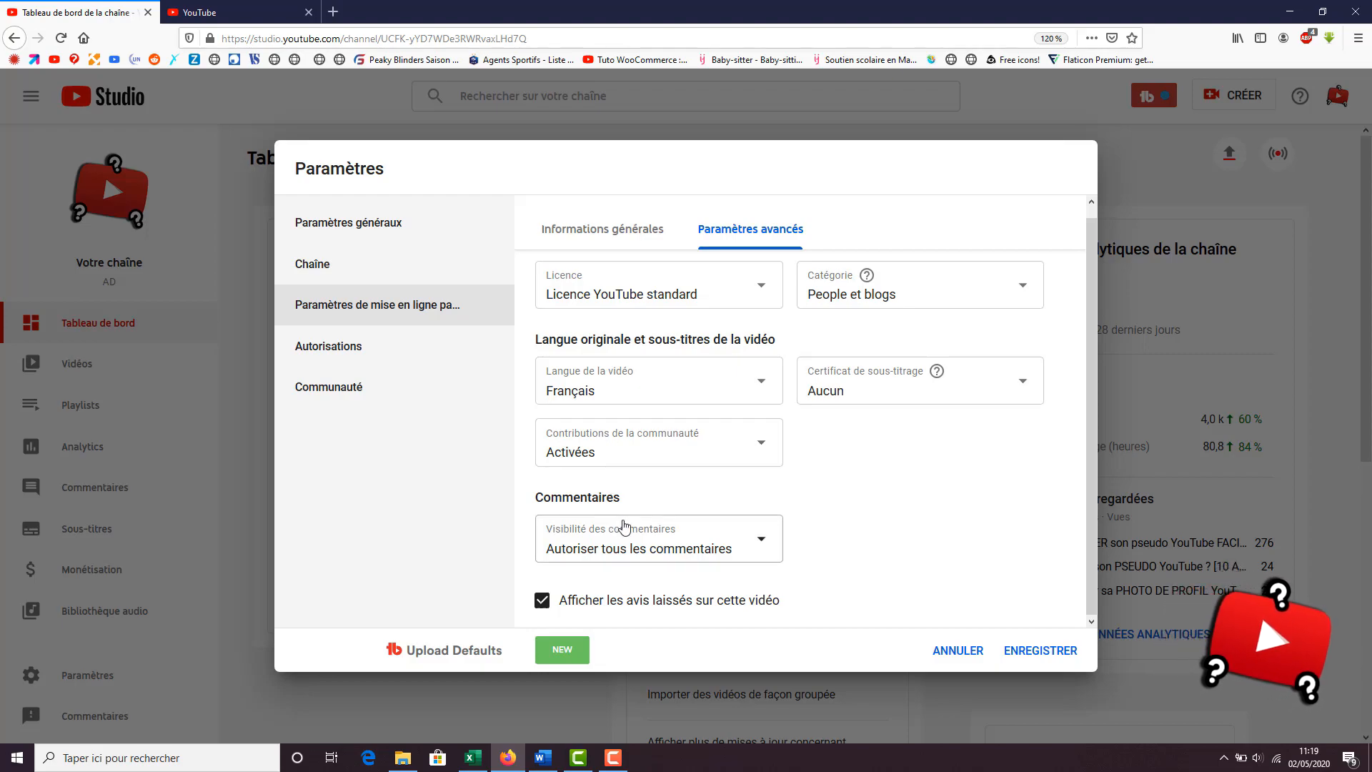
Set the default comment visibility for uploads to Autoriser tous les commentaires
click(651, 550)
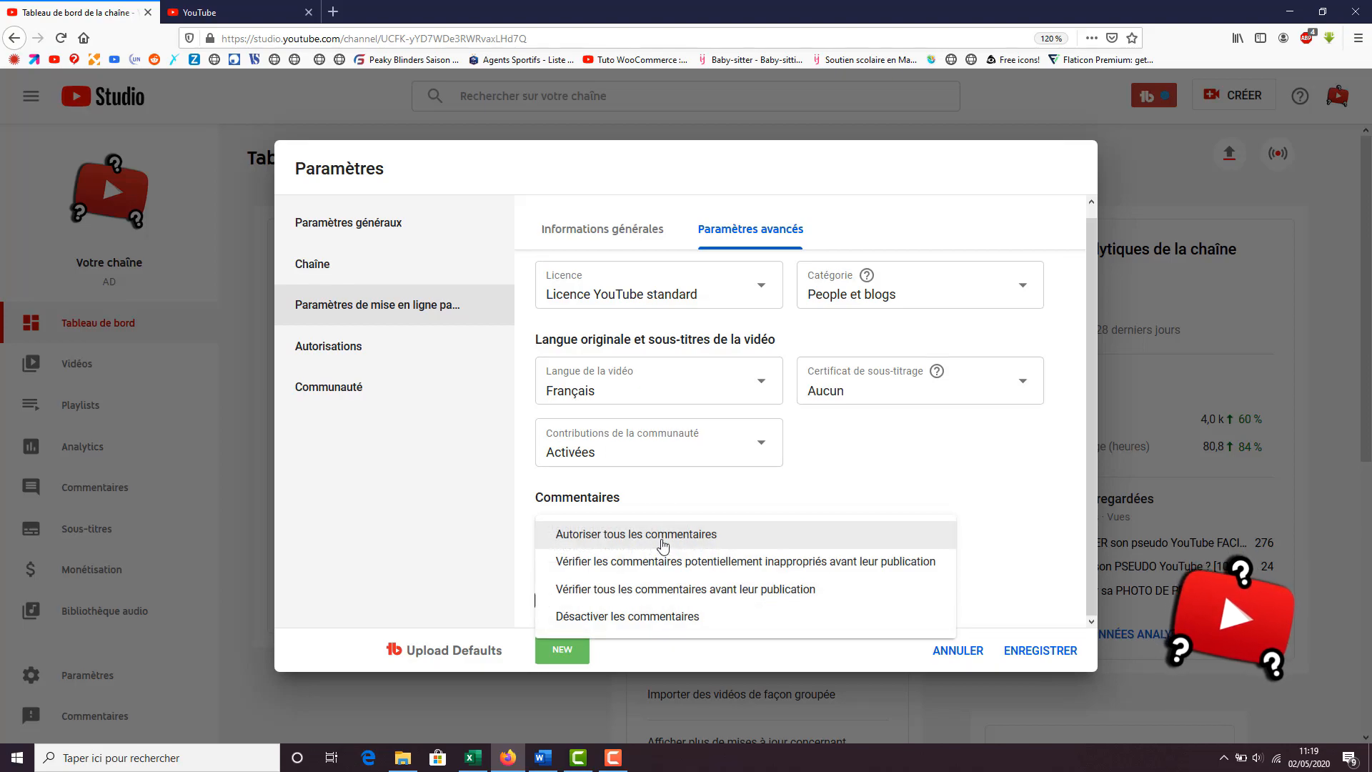
click(662, 545)
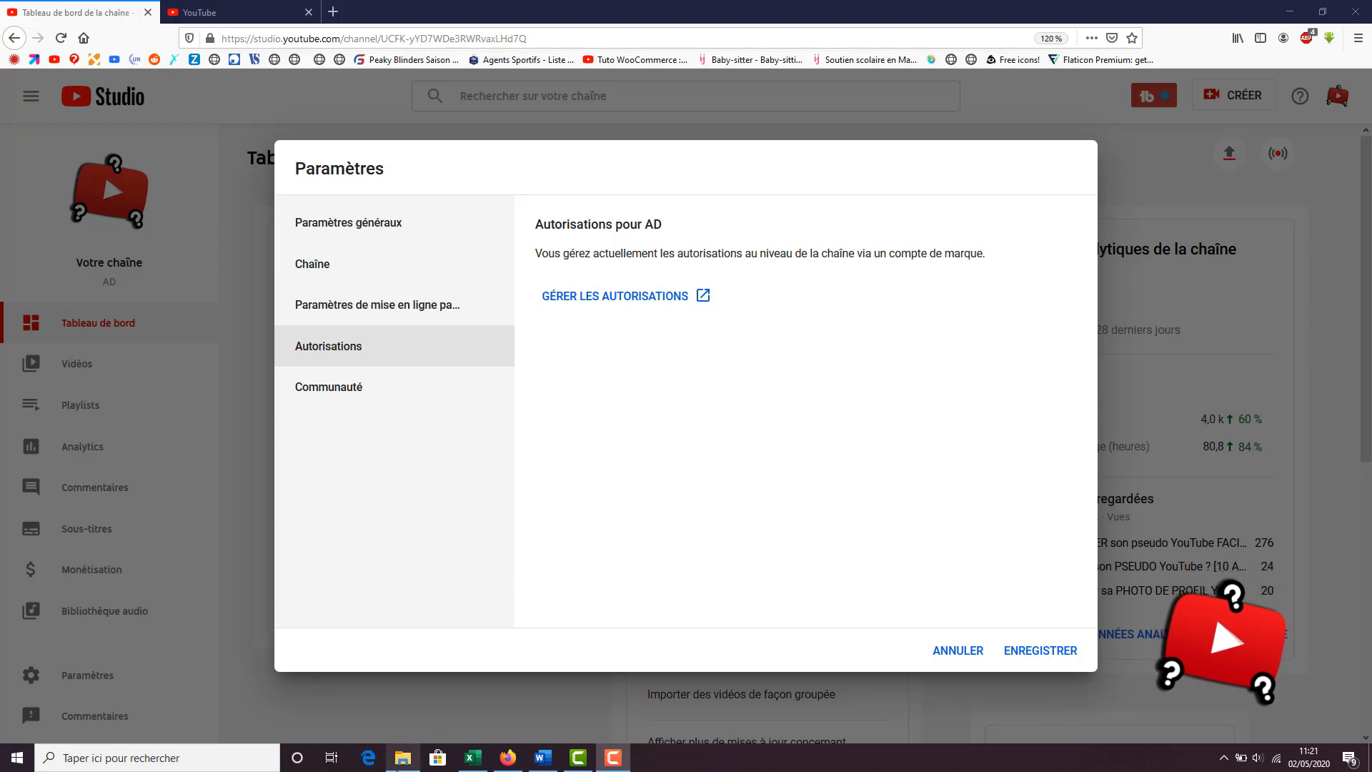
Review the community automated filters: moderators, approved users, hidden users, blocked words and the Bloquer les liens option
mouse_move(398, 768)
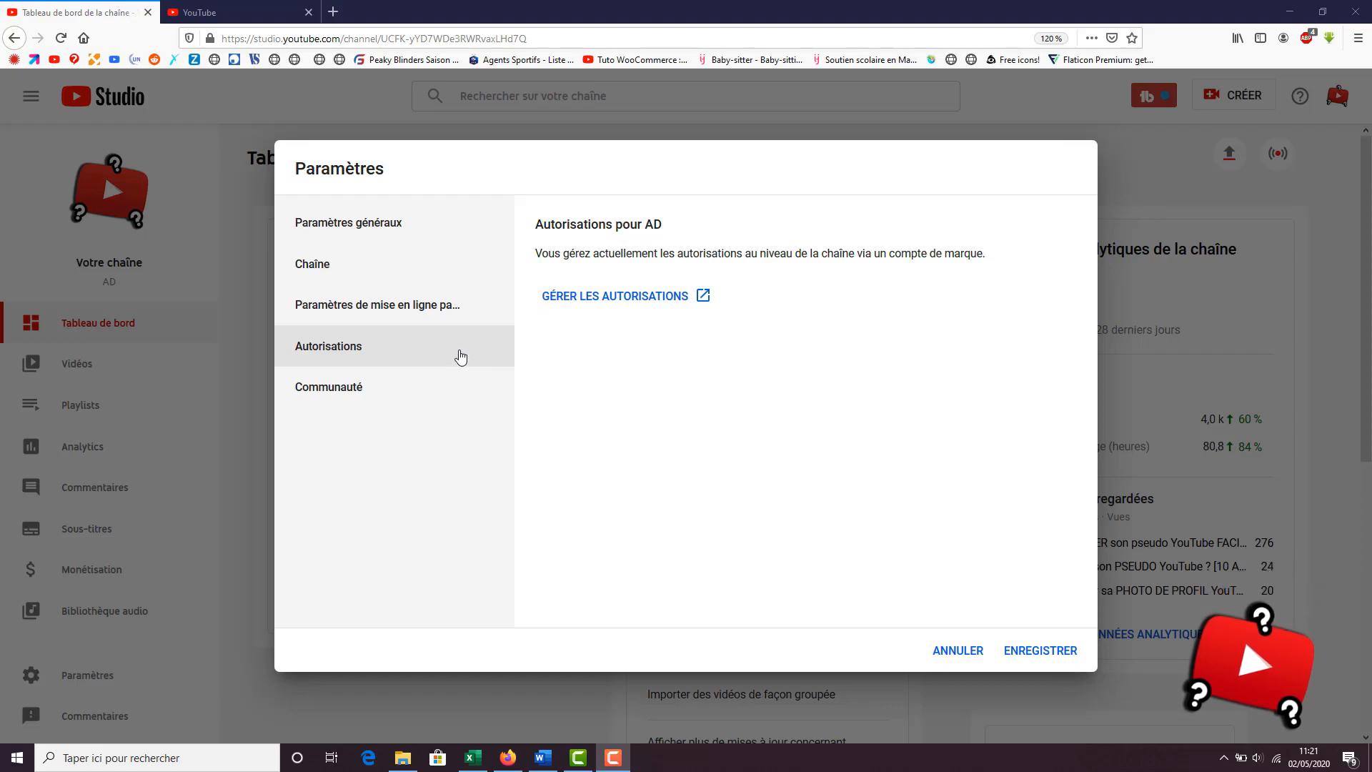
click(404, 388)
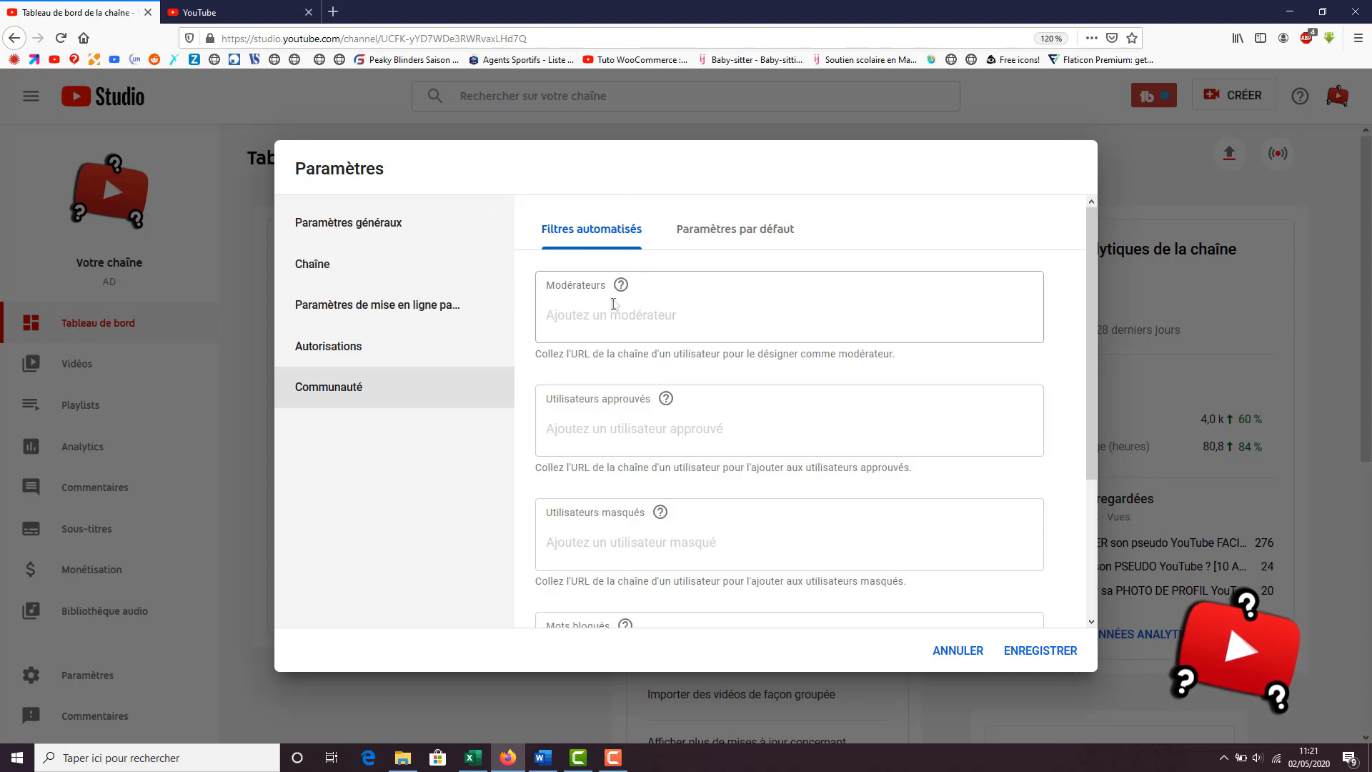
mouse_move(621, 285)
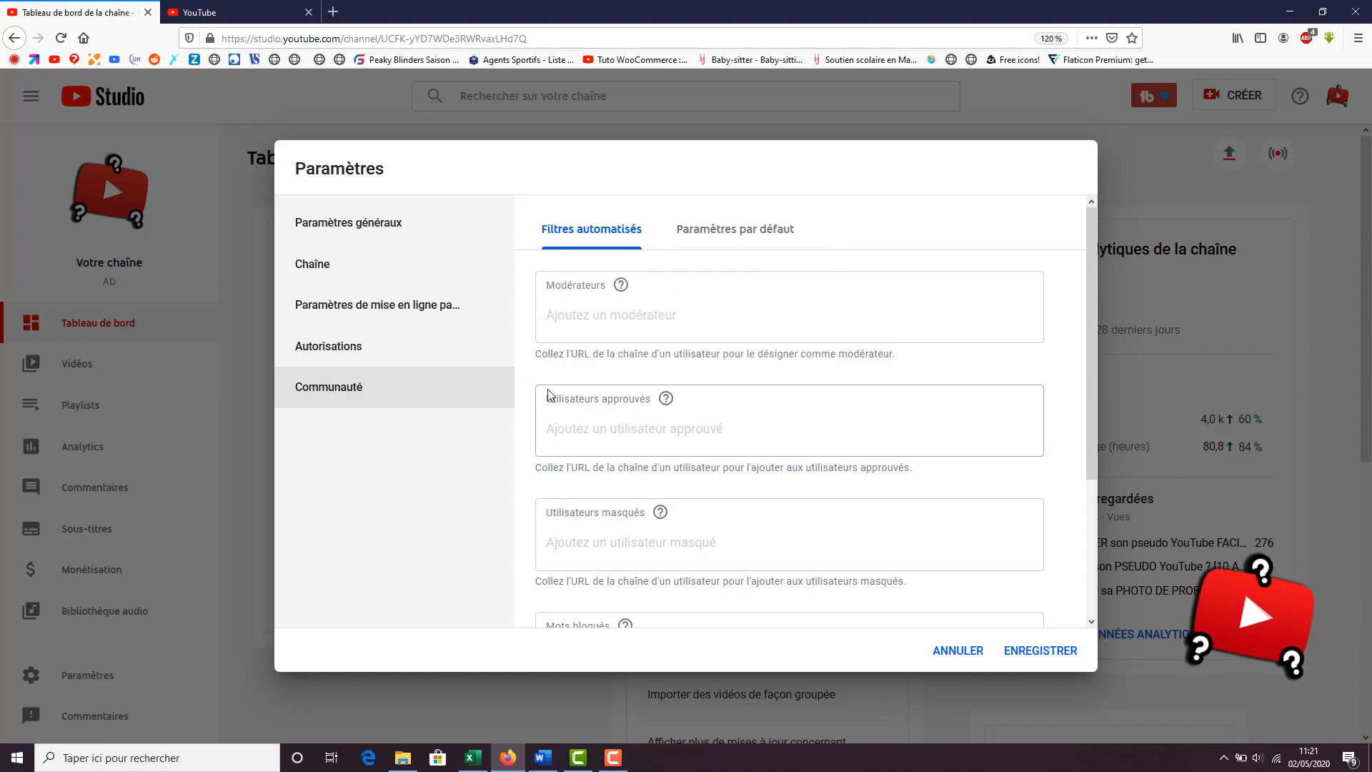
scroll(621, 414, down, 2)
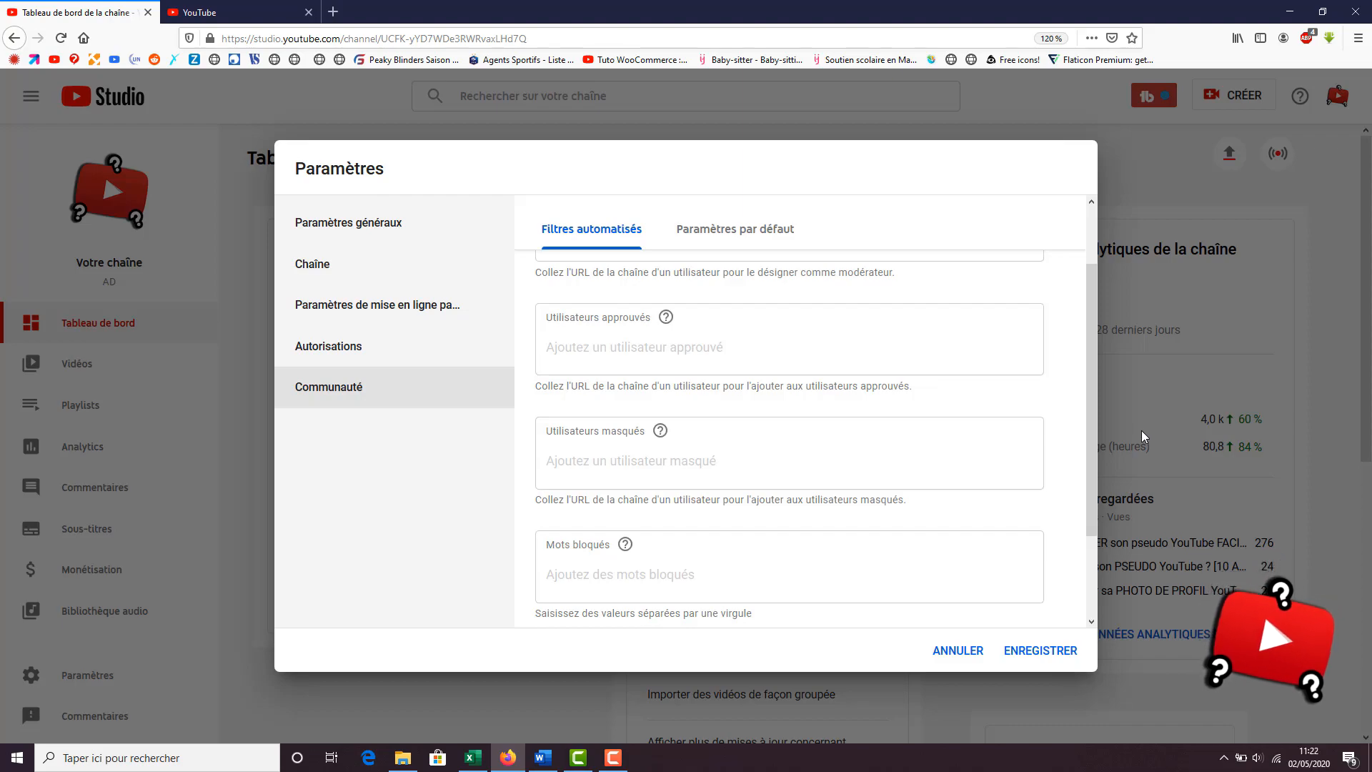
mouse_move(661, 434)
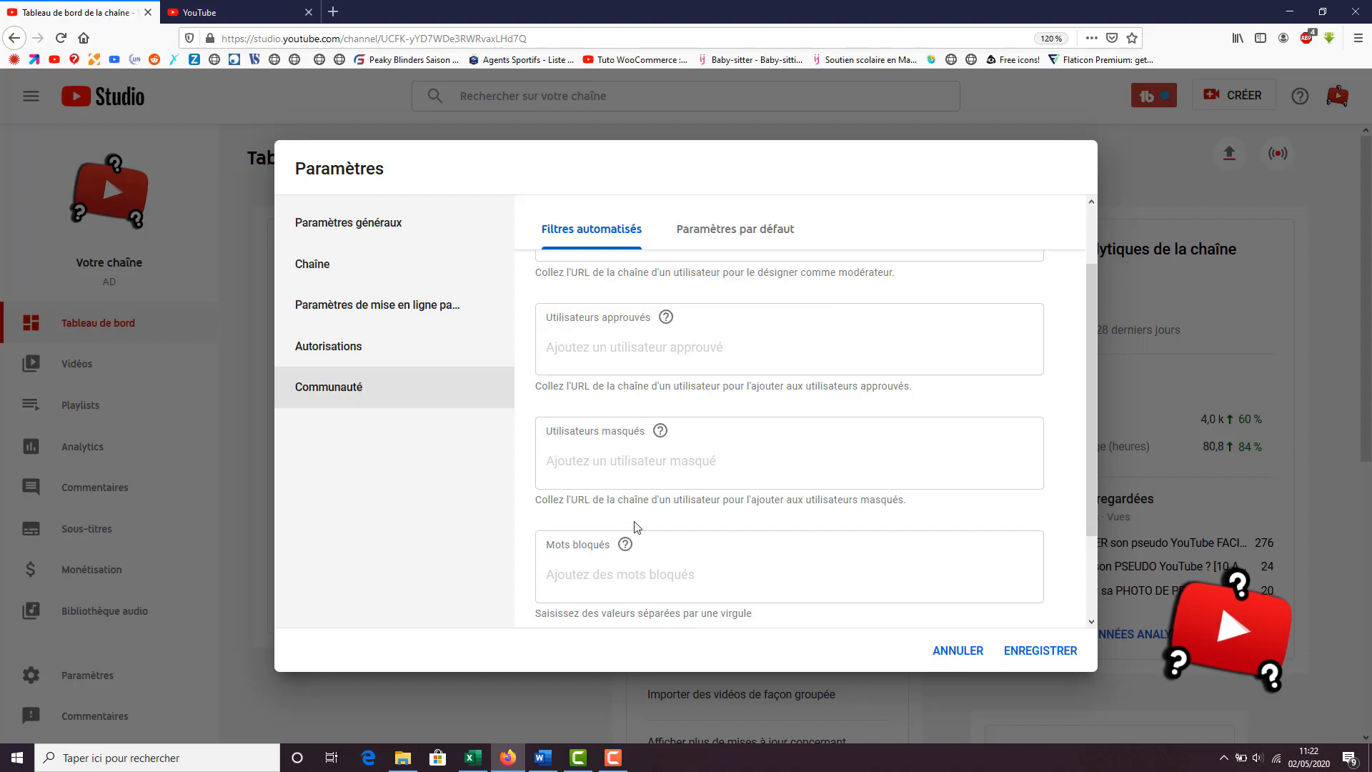
mouse_move(625, 548)
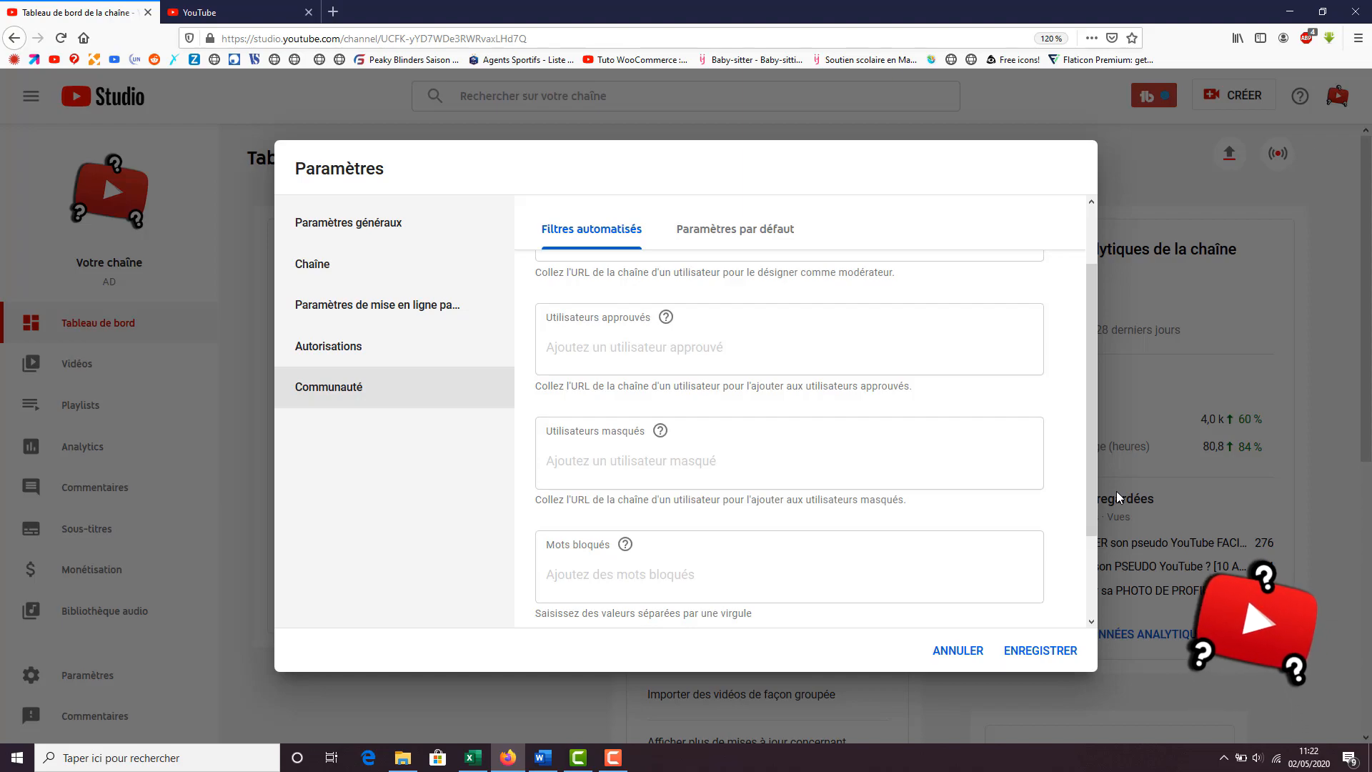
scroll(761, 525, down, 2)
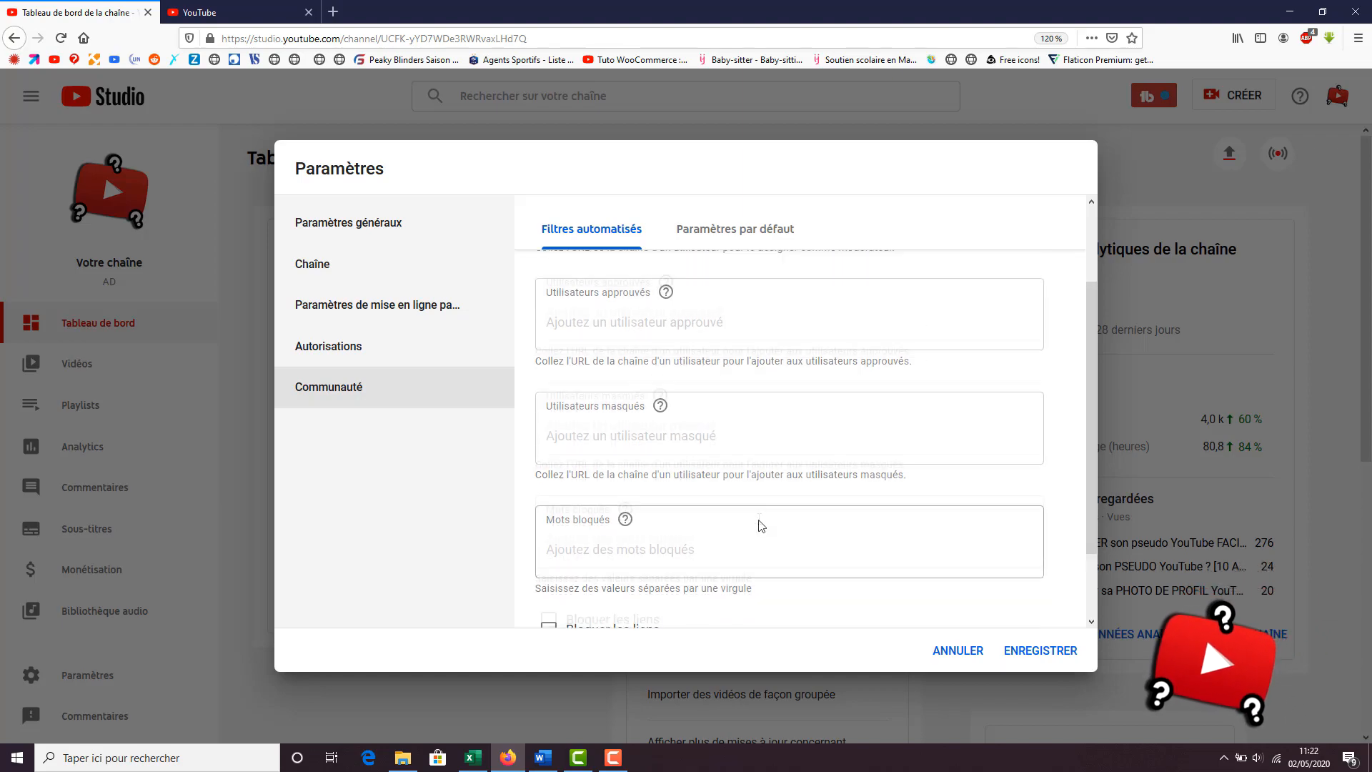
scroll(689, 532, down, 1)
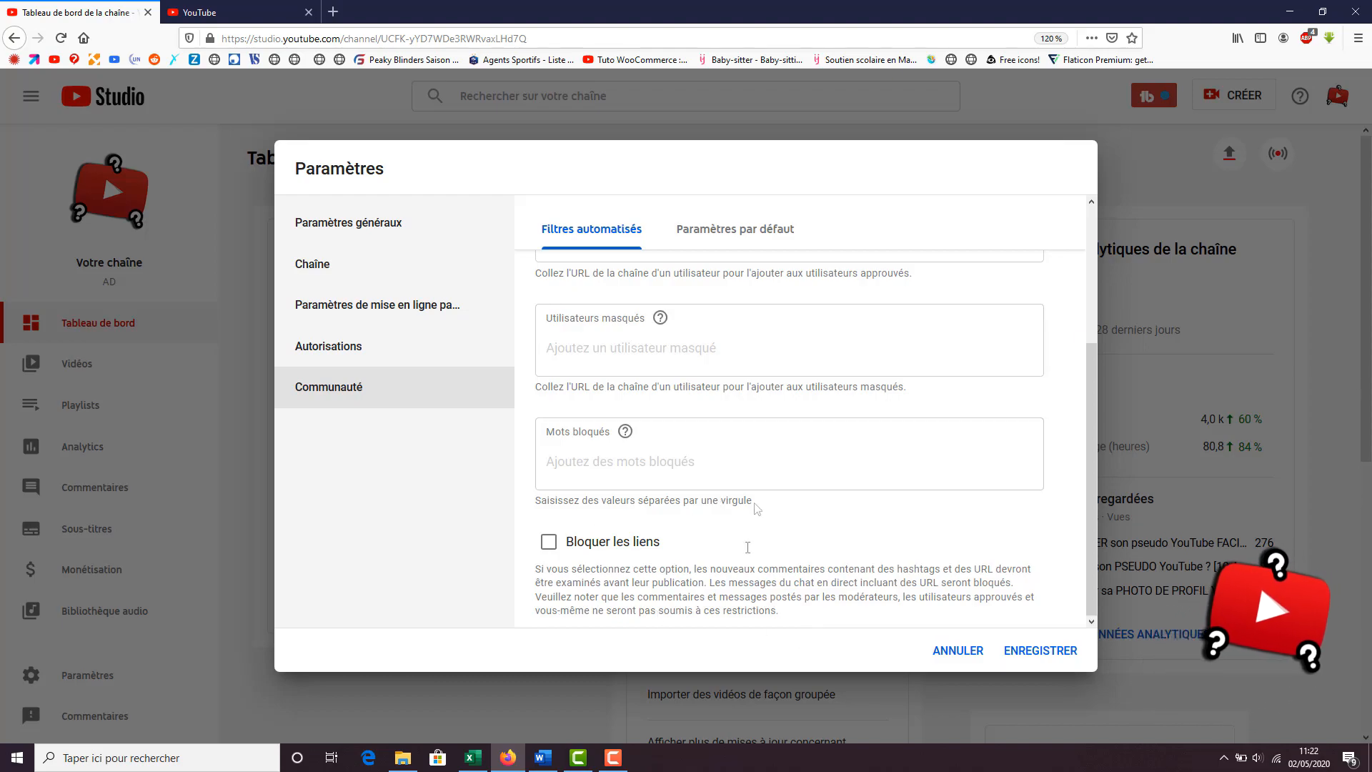
In the community defaults, set comments in the Discussions tab to Vérifier les commentaires potentiellement inappropriés avant leur publication
click(714, 245)
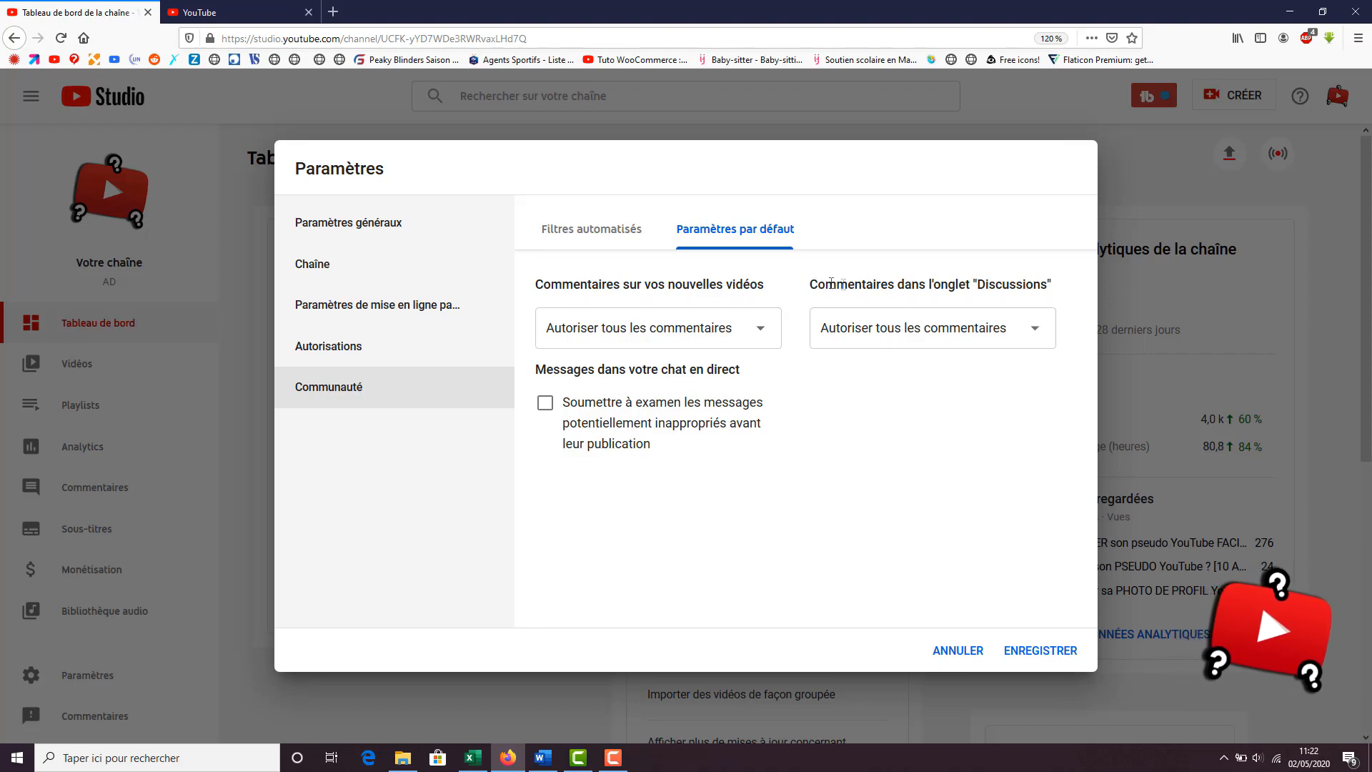
drag(815, 283, 1047, 284)
click(953, 368)
click(951, 331)
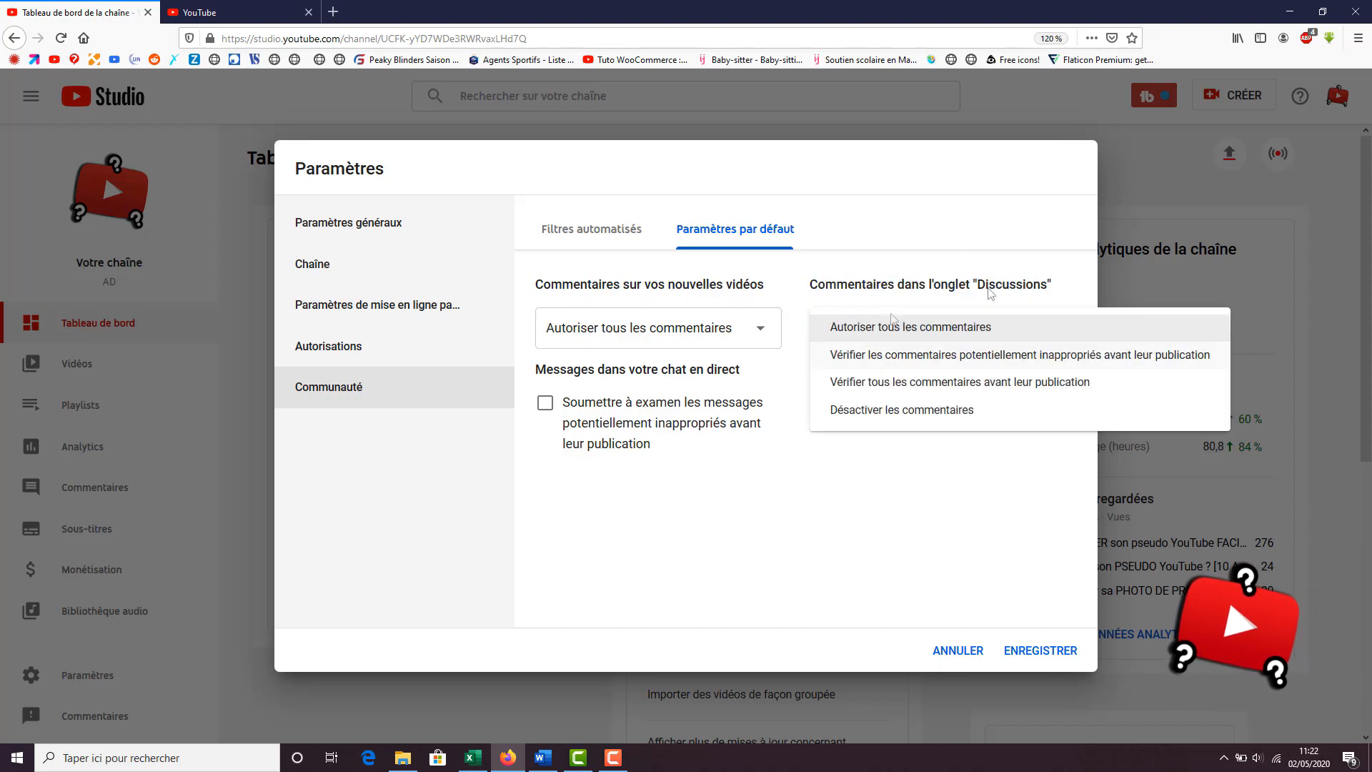
click(947, 358)
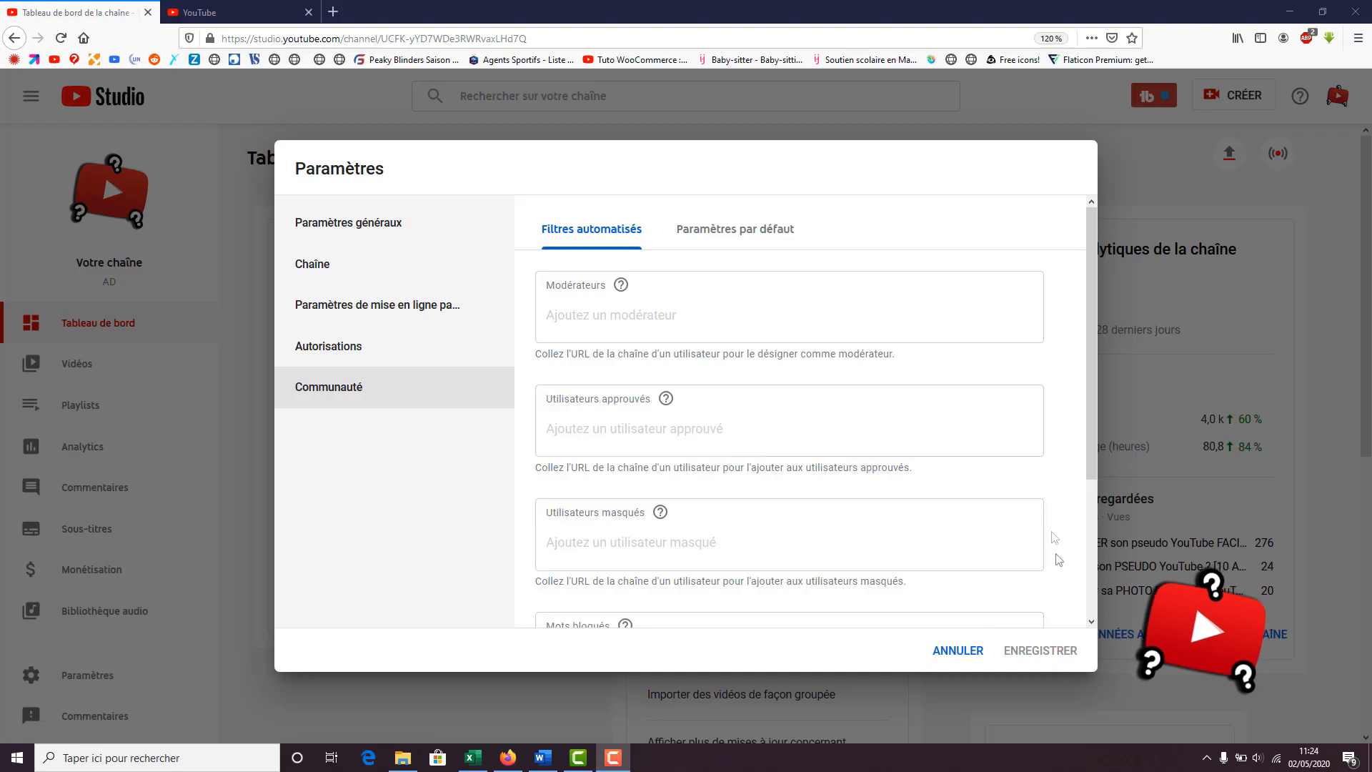
Close the Studio settings without saving and open the channel's own page in customisation mode
click(955, 651)
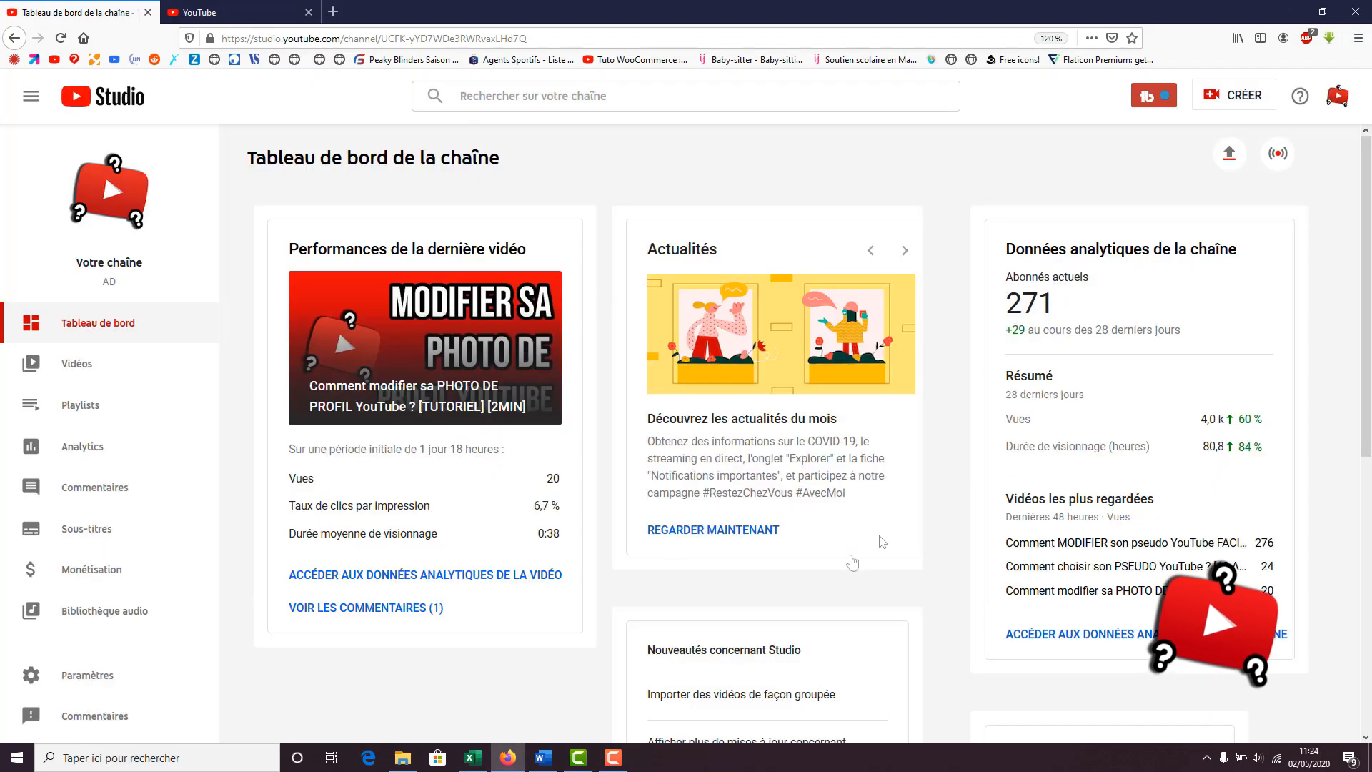
click(1336, 95)
click(1235, 205)
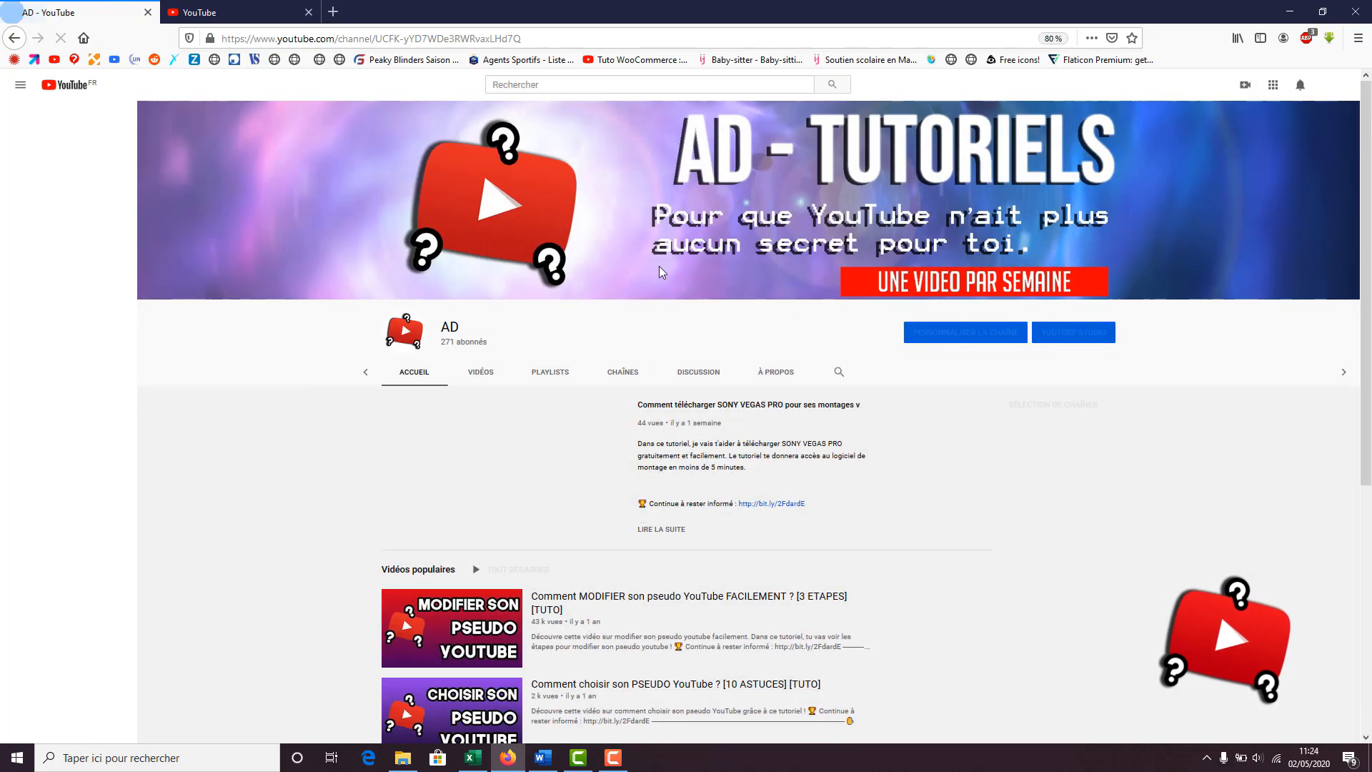
click(984, 337)
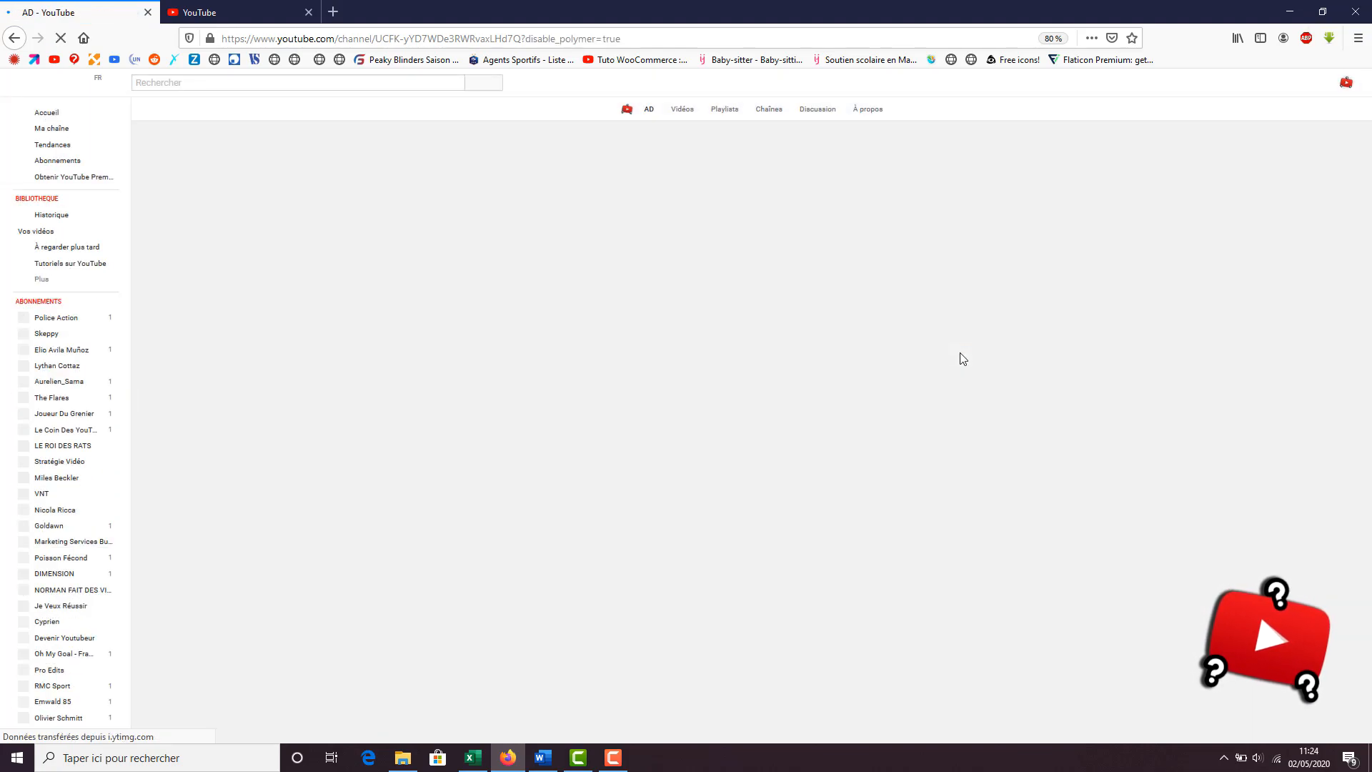
Examine the channel home page's sections and its views for subscribers and for new visitors
scroll(406, 314, down, 3)
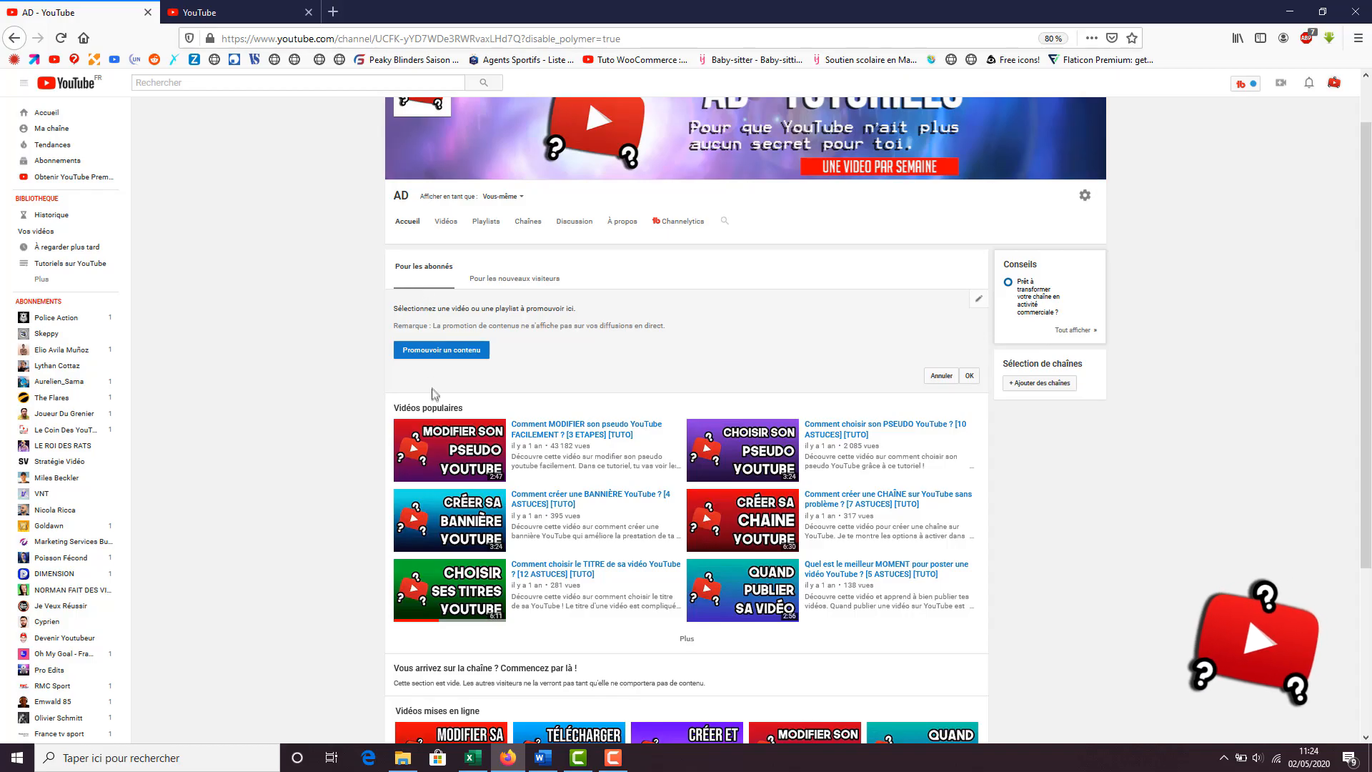
scroll(431, 318, down, 2)
scroll(431, 318, up, 2)
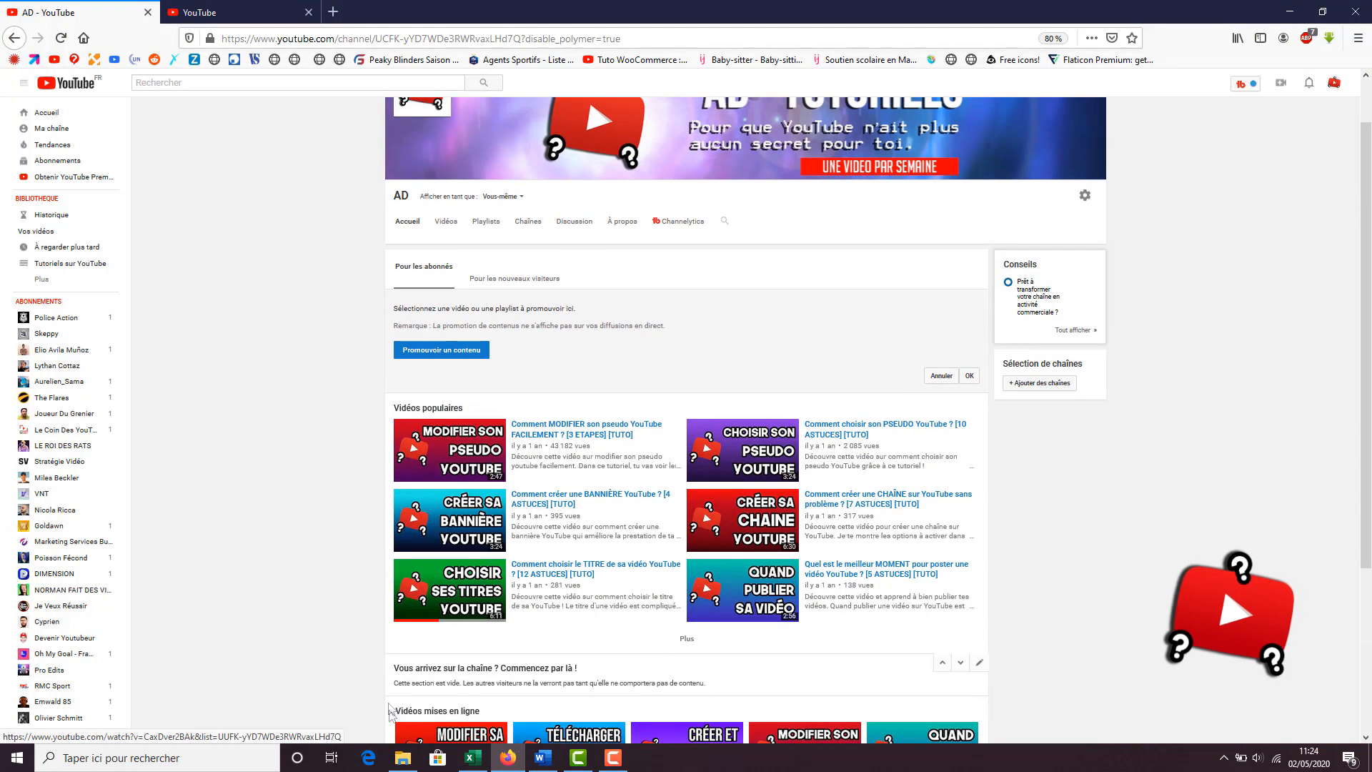
scroll(481, 702, down, 1)
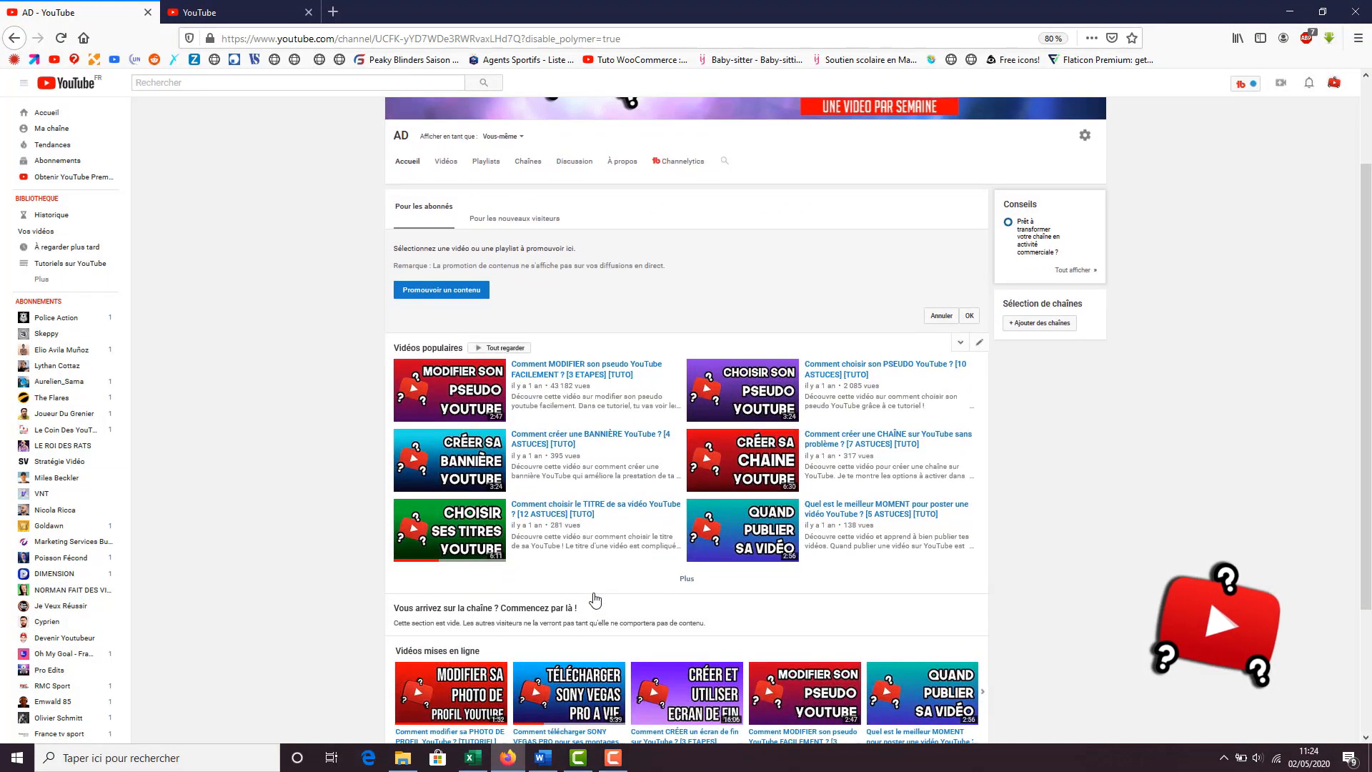
click(515, 218)
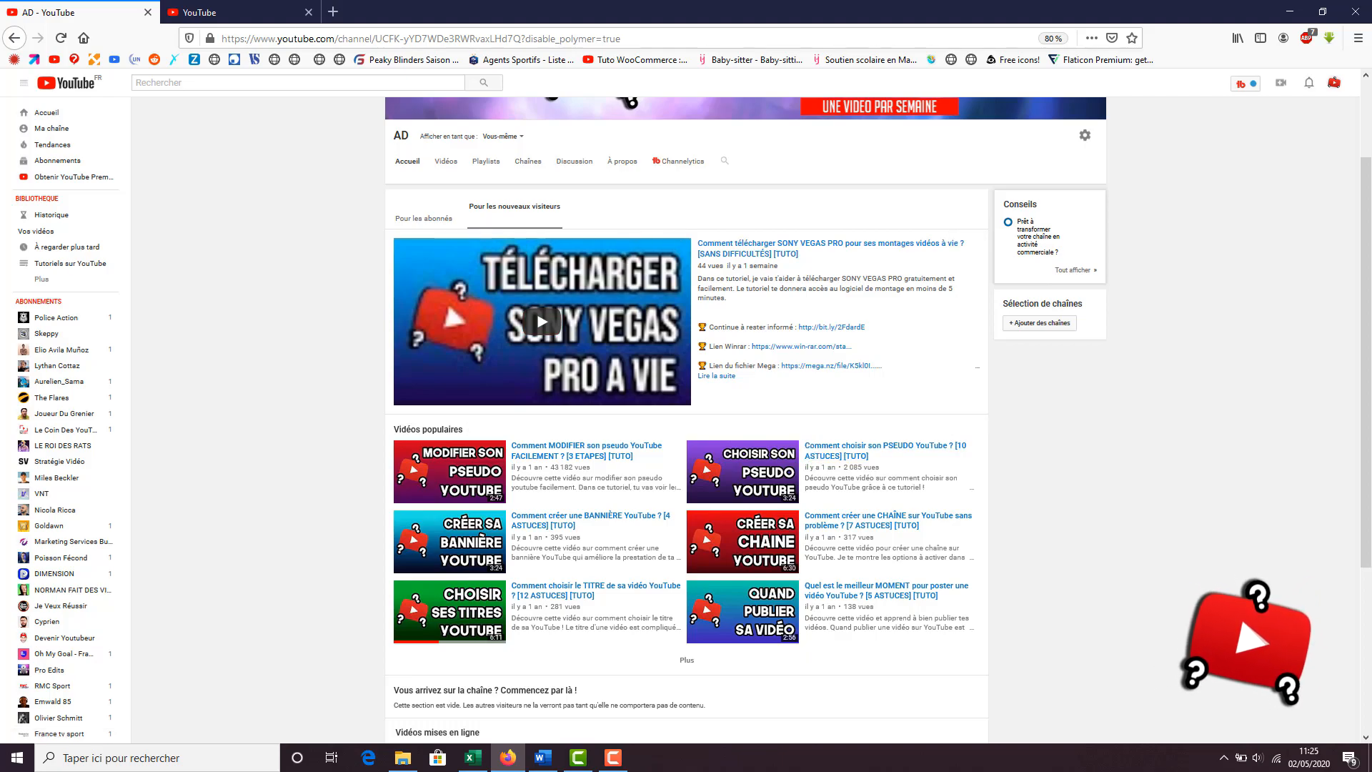
scroll(718, 421, down, 2)
scroll(718, 421, up, 5)
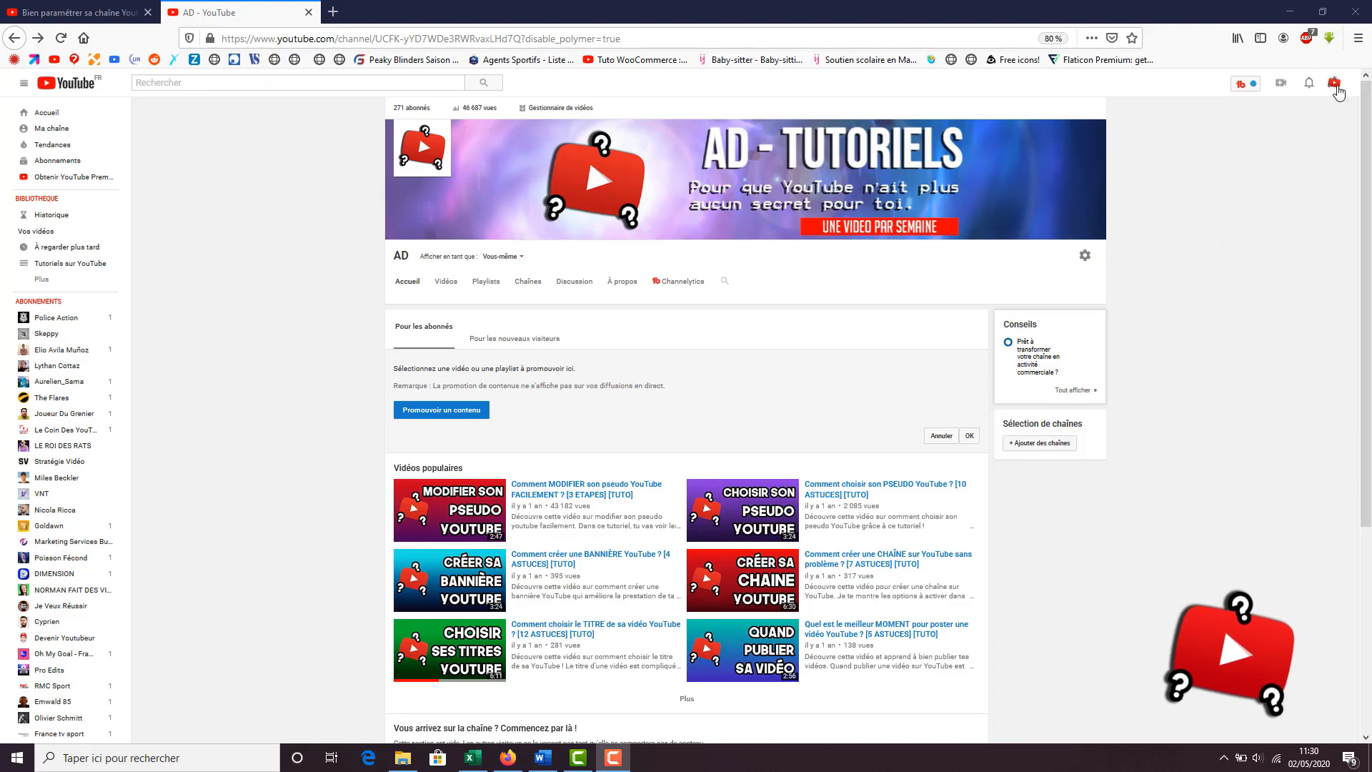
Open the YouTube account settings and review the general and e-mail notification preferences
click(1334, 84)
click(1306, 154)
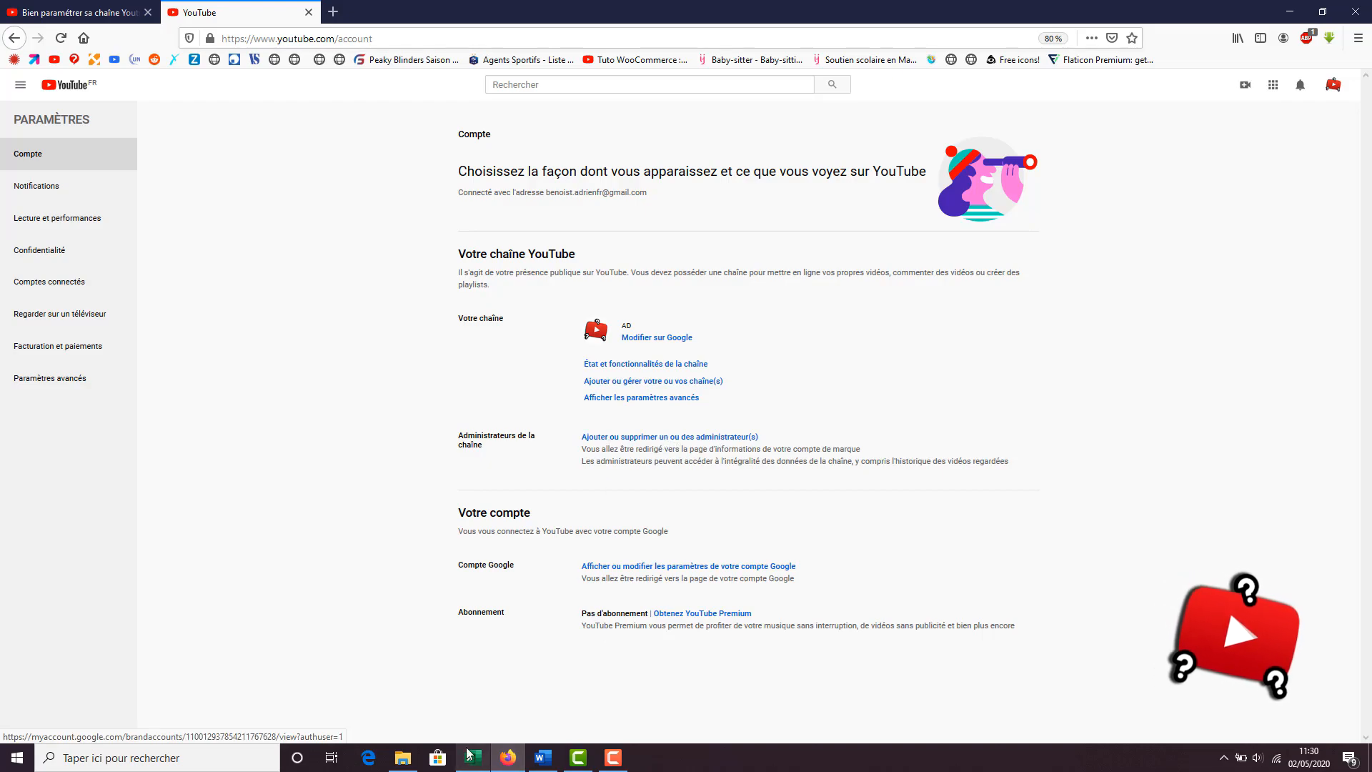
click(30, 192)
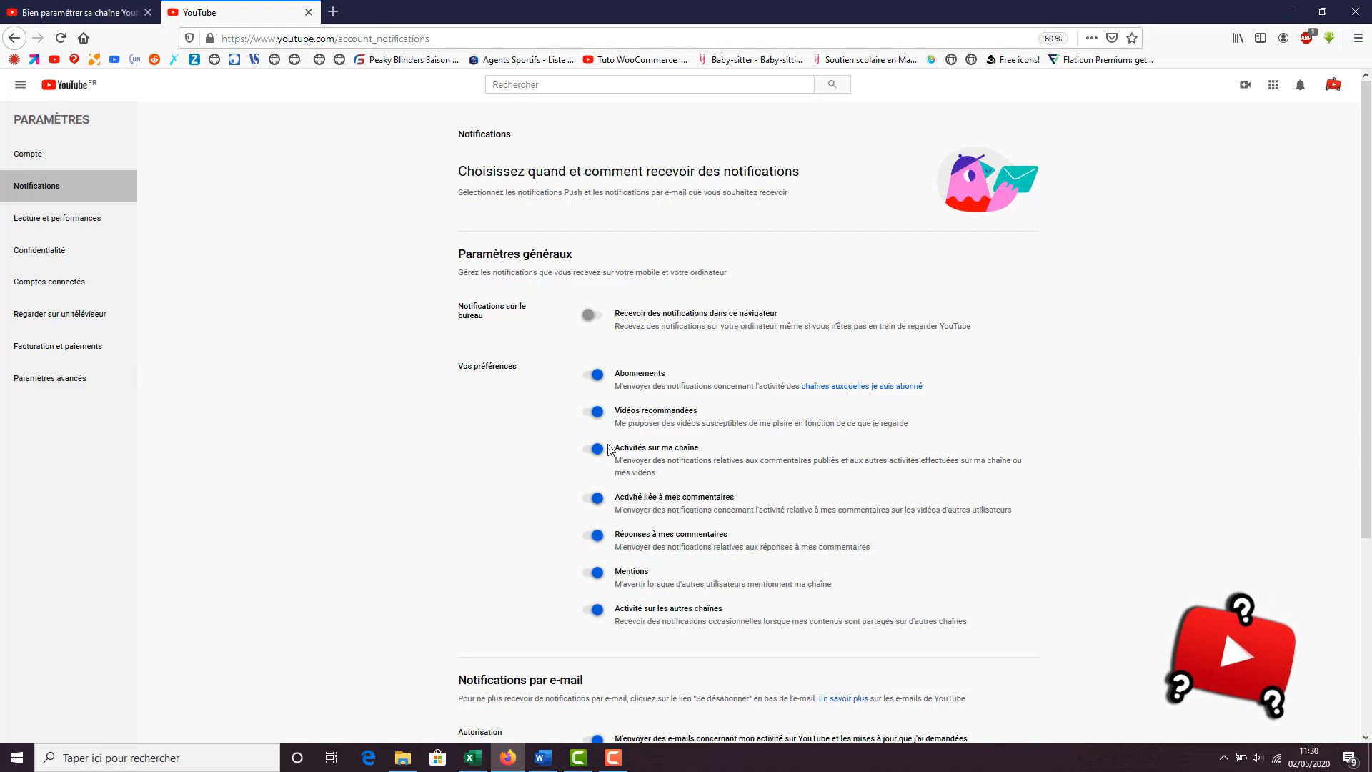
scroll(610, 449, down, 3)
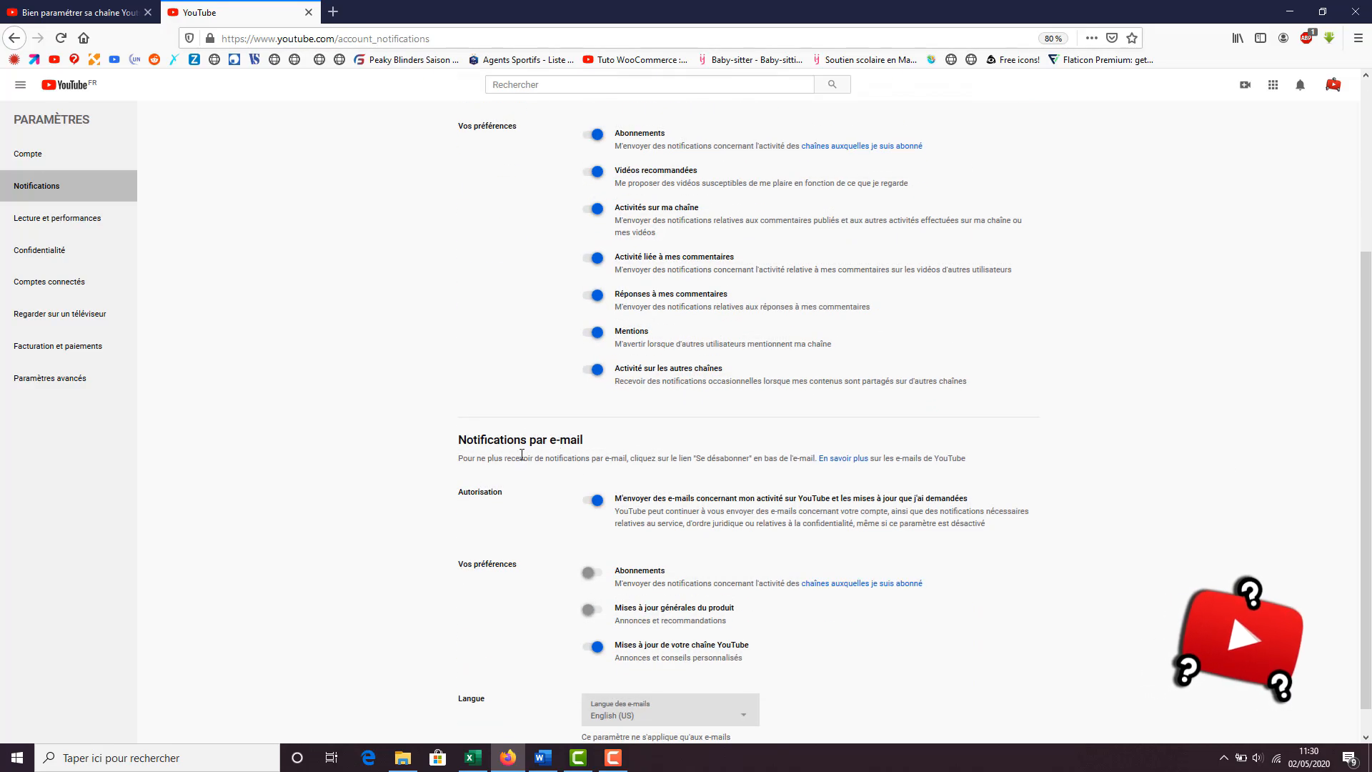
Review the Lecture et performances settings and the Confidentialité settings of the account
click(88, 227)
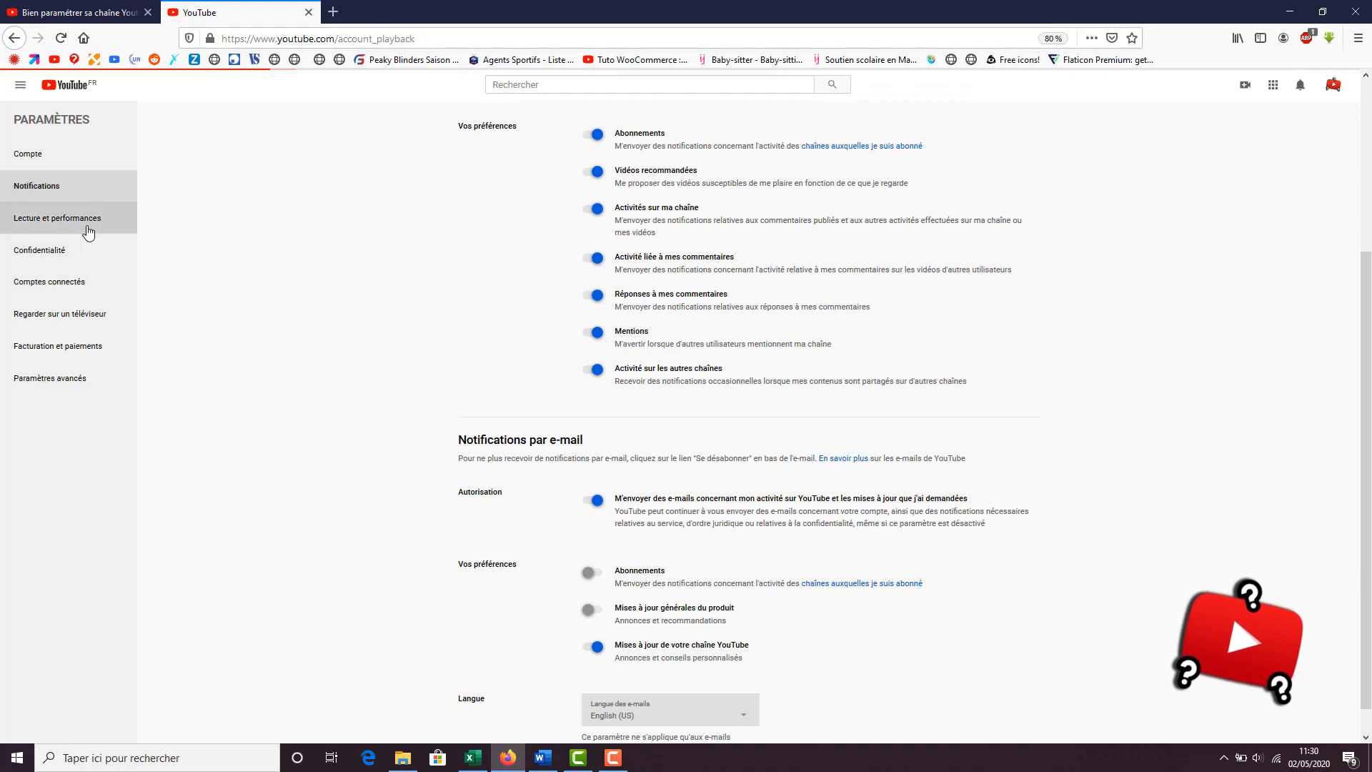
click(54, 252)
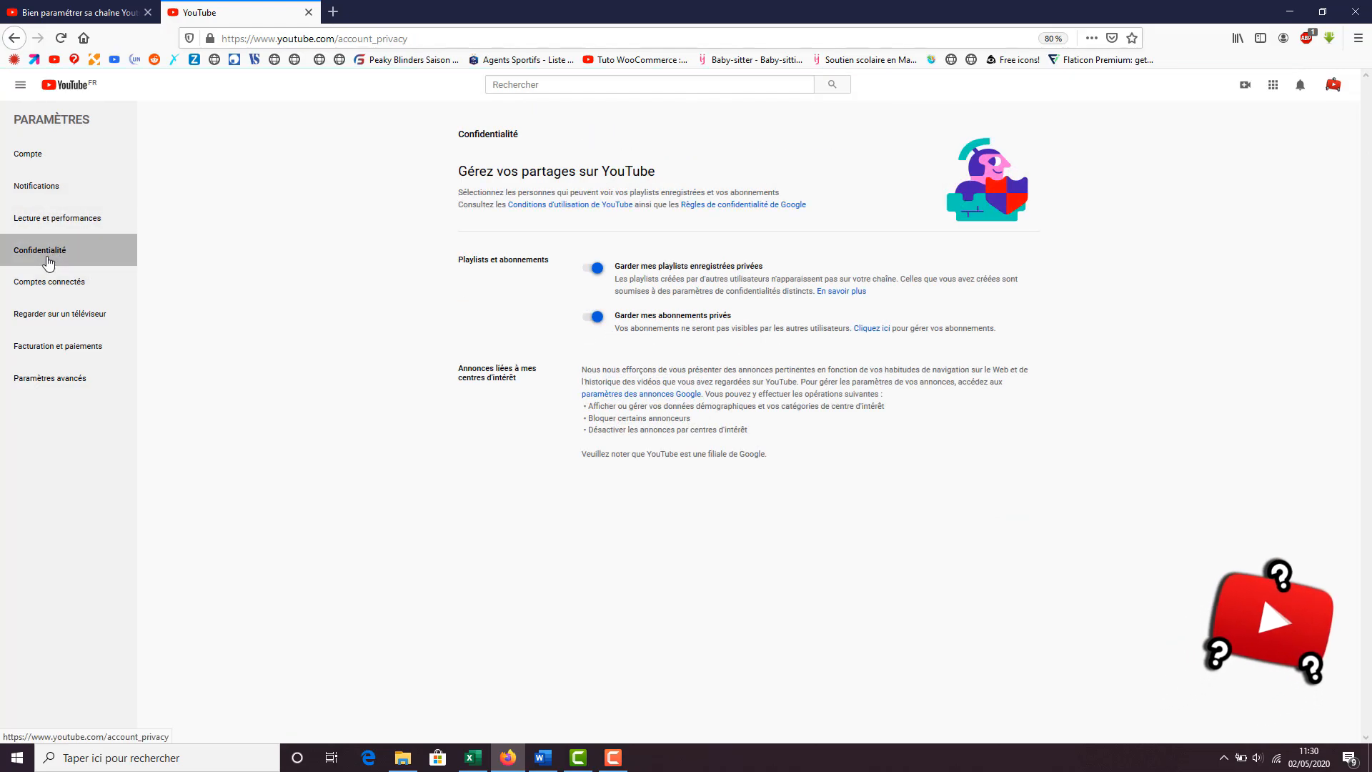